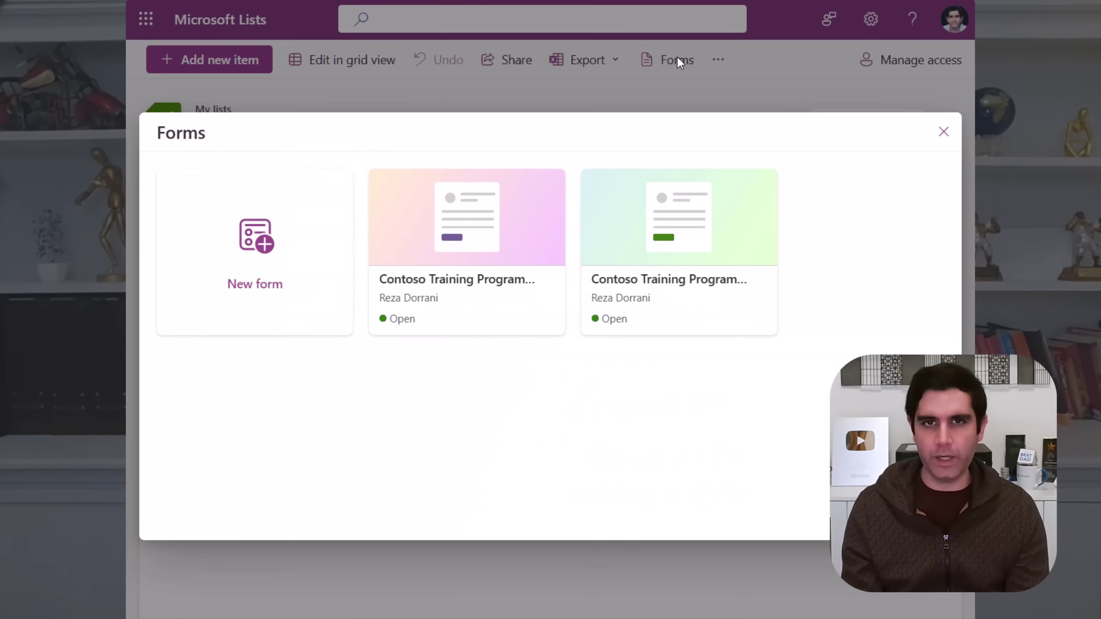
- Apply the third theme to the Sign Up Form and copy its shareable link
left_click(542, 227)
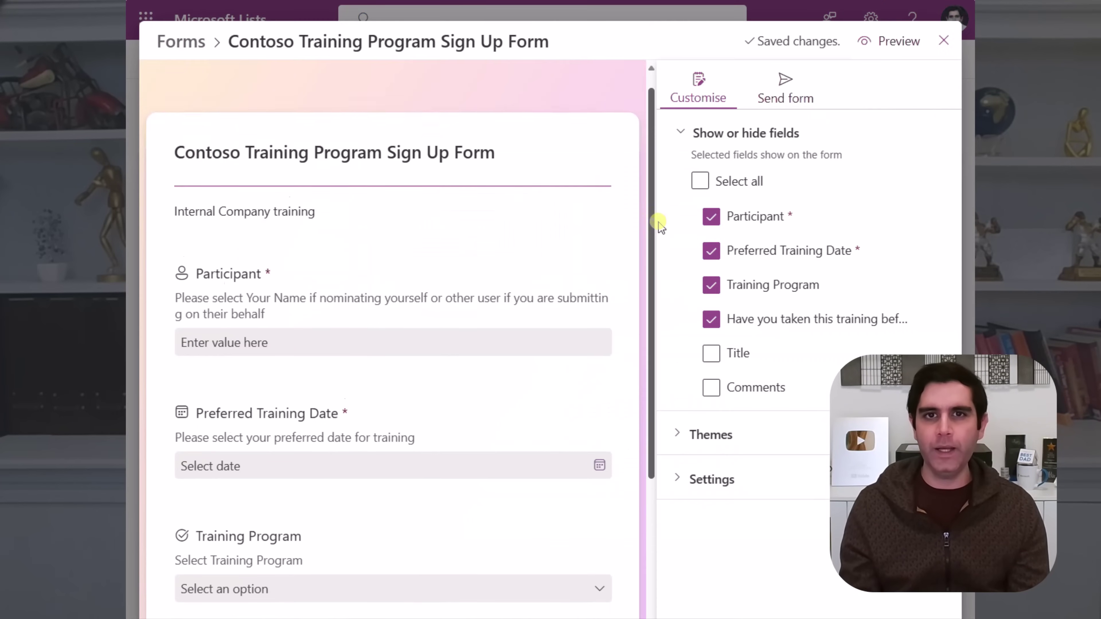
left_click_drag(658, 221, 649, 364)
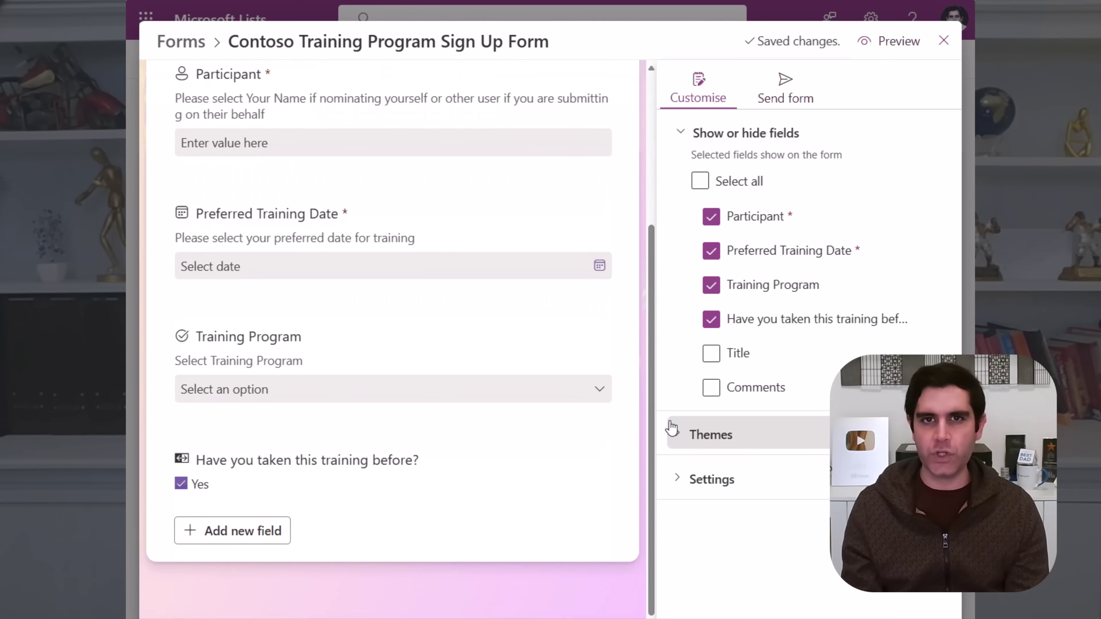
left_click(674, 432)
left_click(751, 337)
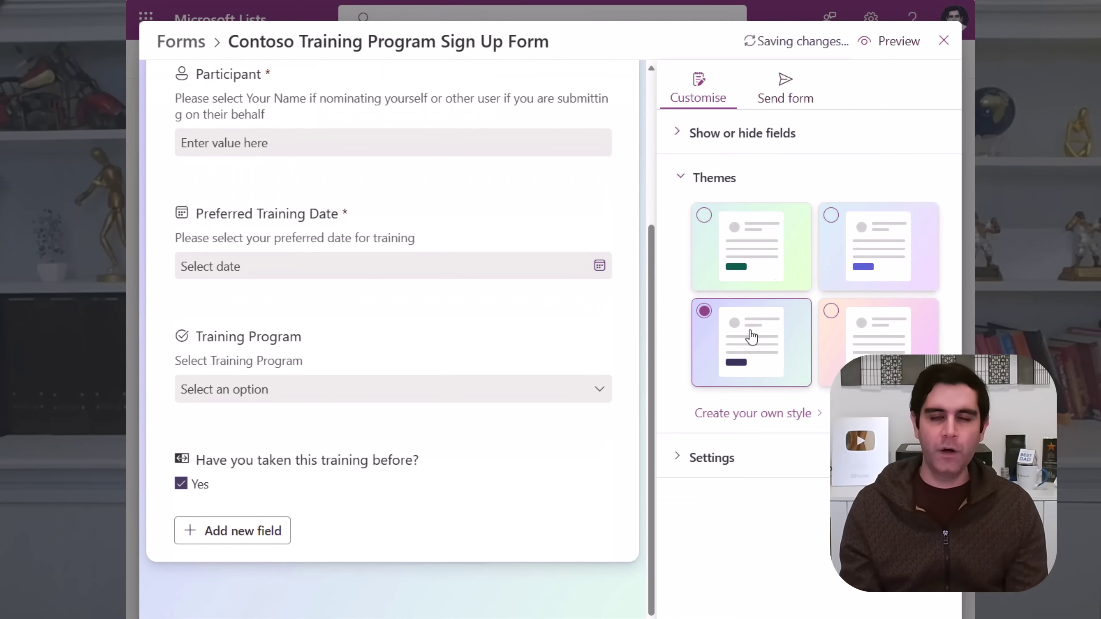
left_click(783, 92)
left_click(740, 164)
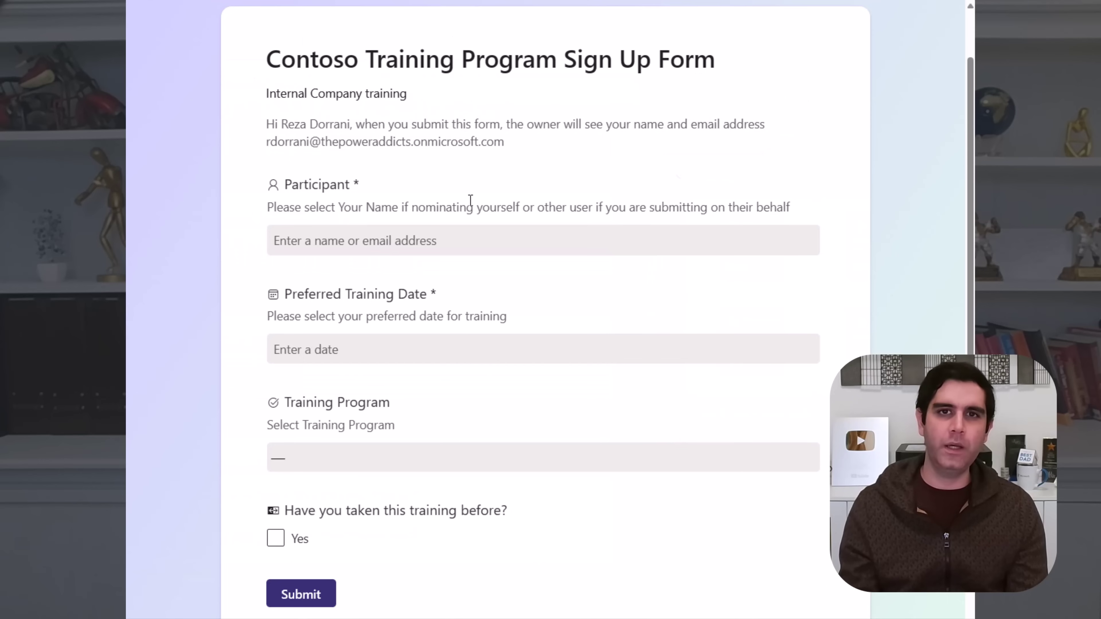
- Submit a sign-up with the suggested participant, date 3/27/2024, and the Diversity and Inclusion program
left_click(417, 236)
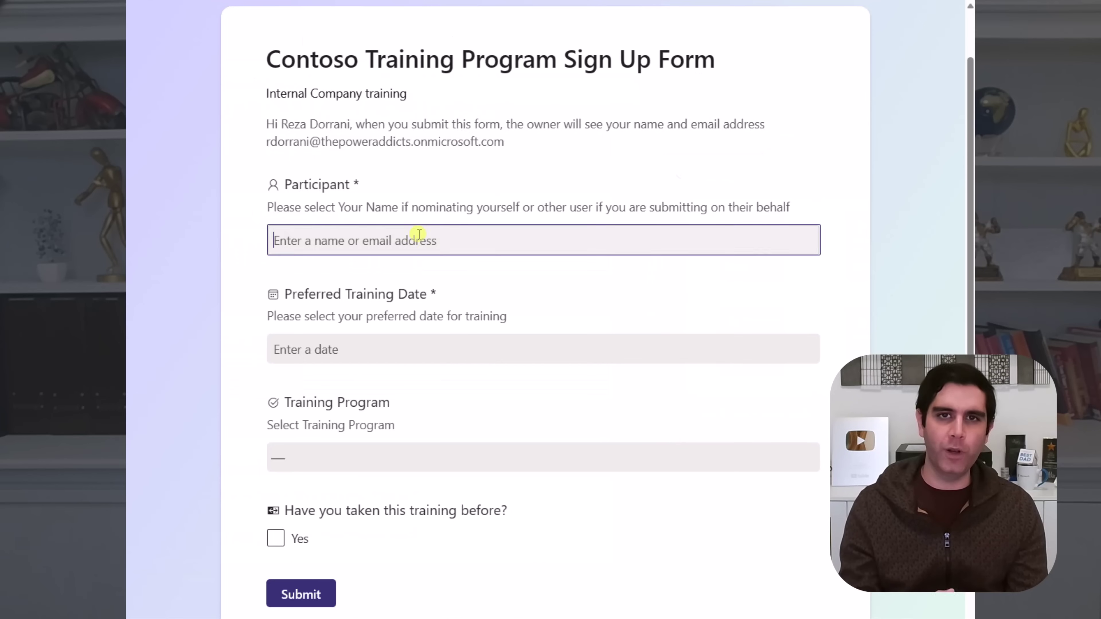
type("james")
left_click(369, 275)
left_click(354, 349)
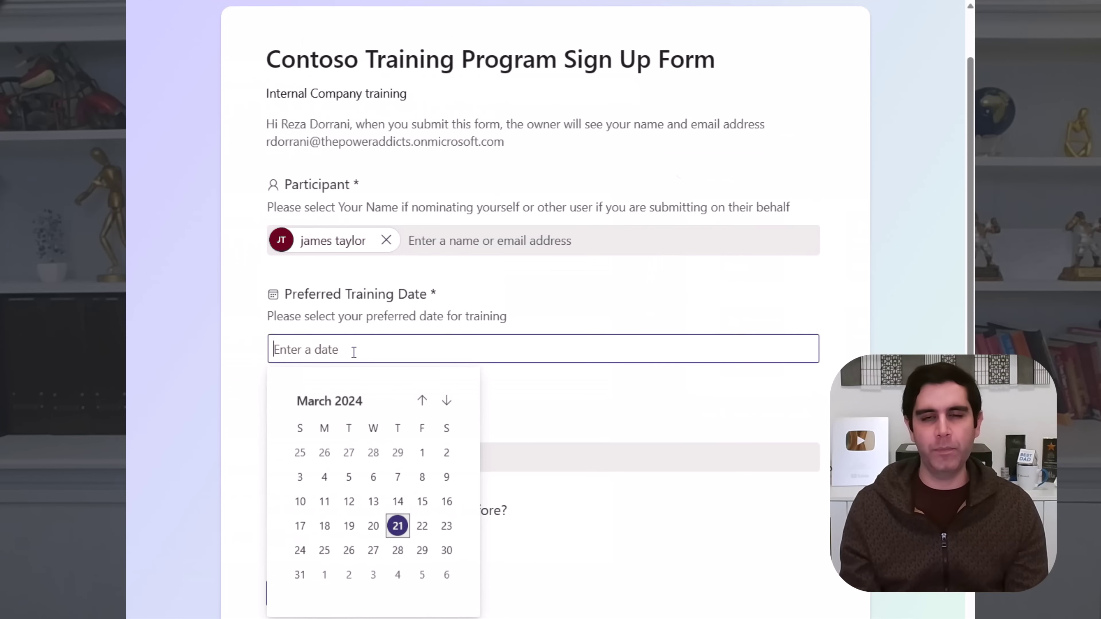
left_click(373, 550)
left_click(353, 457)
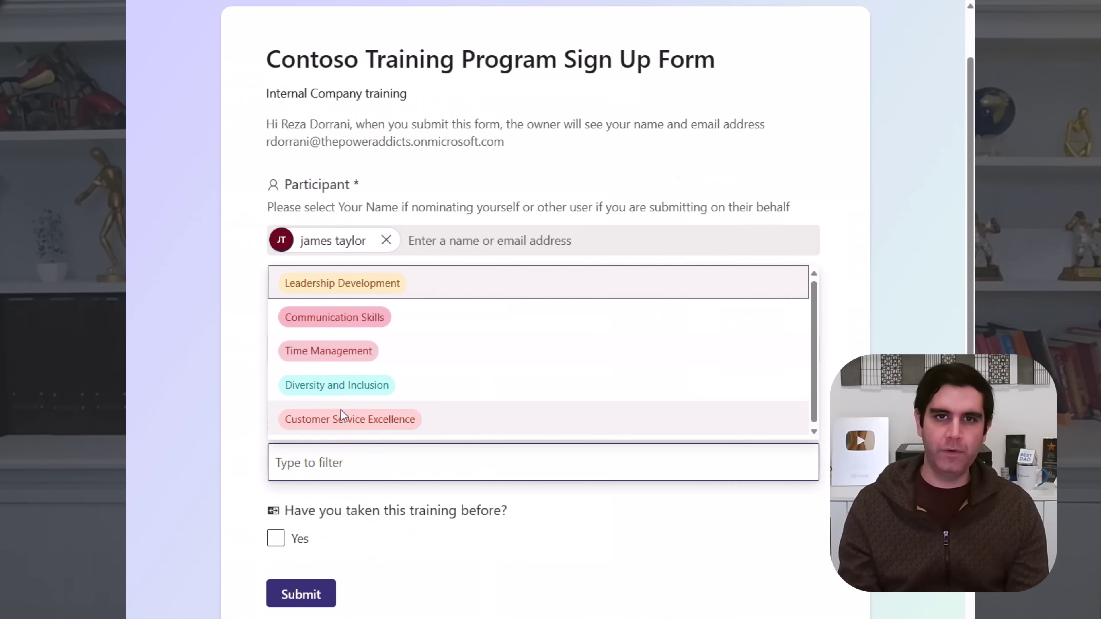
left_click(335, 385)
left_click(305, 591)
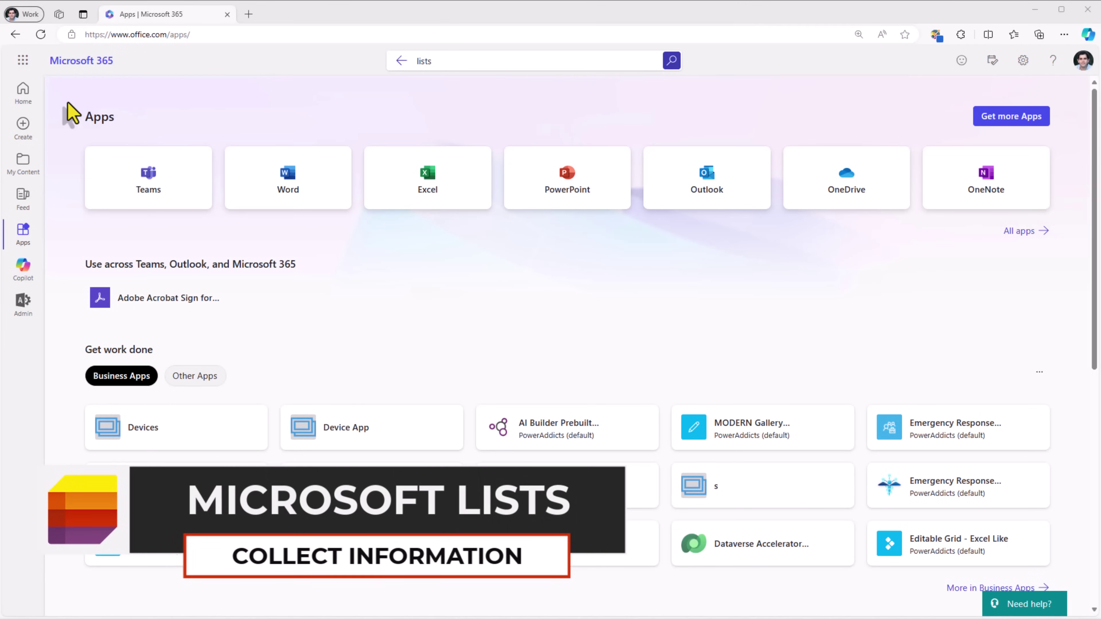
- Launch Microsoft Lists from the Microsoft 365 app launcher
left_click(23, 61)
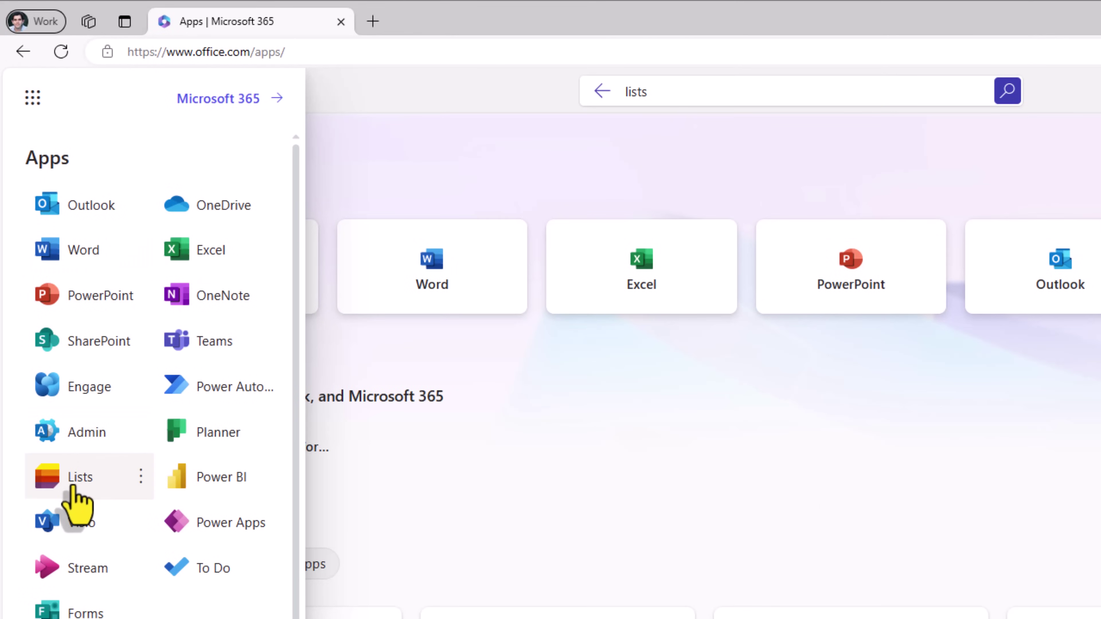
left_click(76, 498)
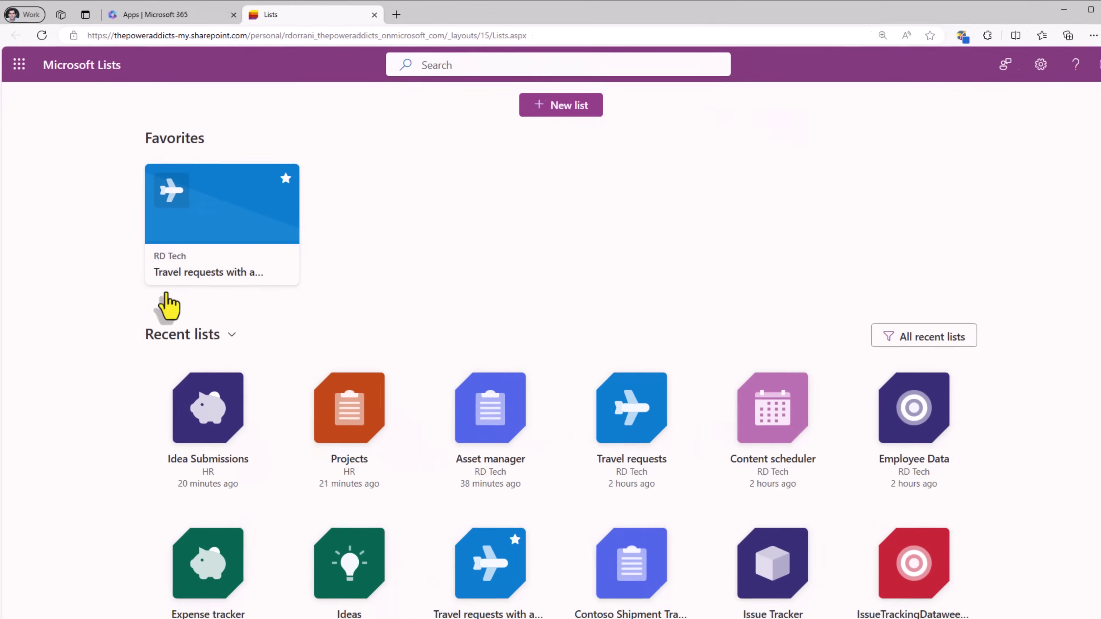
- Start a new list and browse both the organization's and Microsoft's list templates
left_click(550, 107)
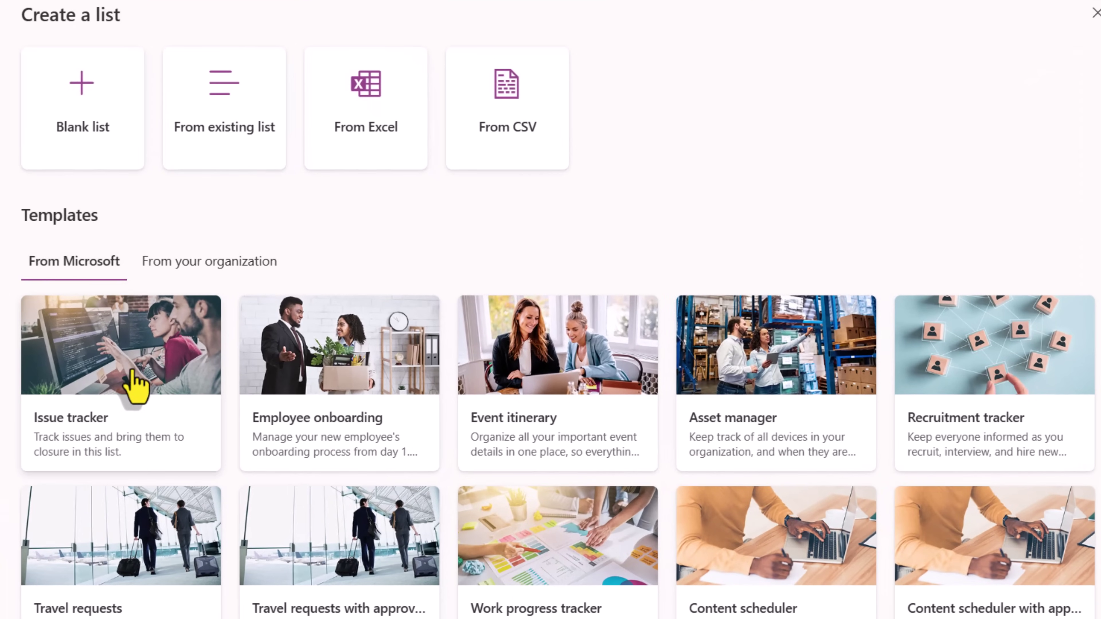
scroll(142, 406, "down", 5)
scroll(143, 405, "up", 5)
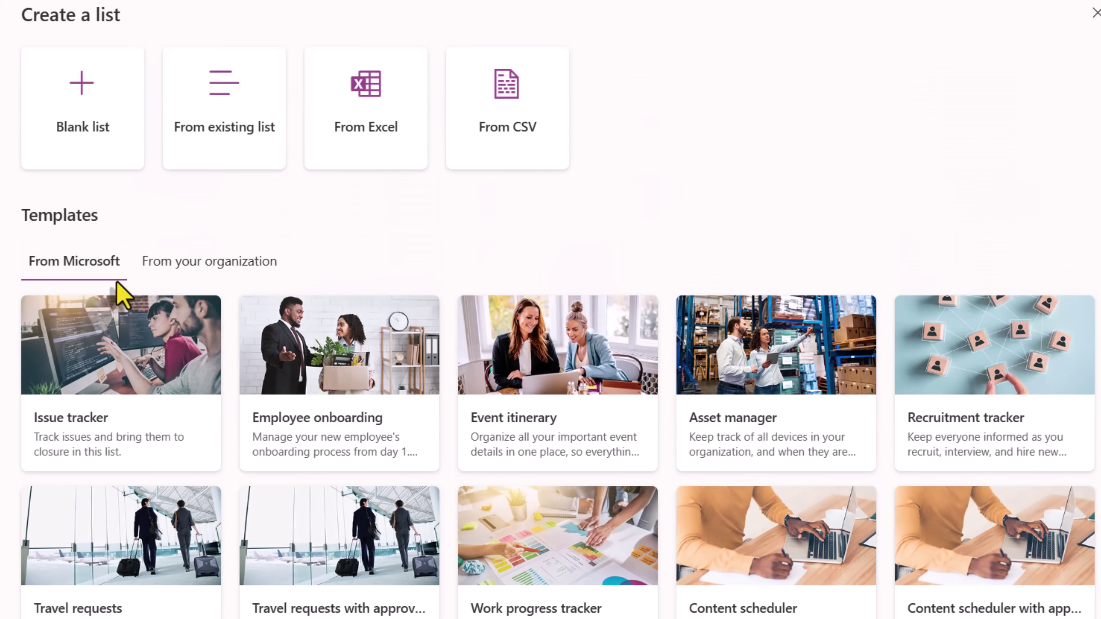
left_click(204, 267)
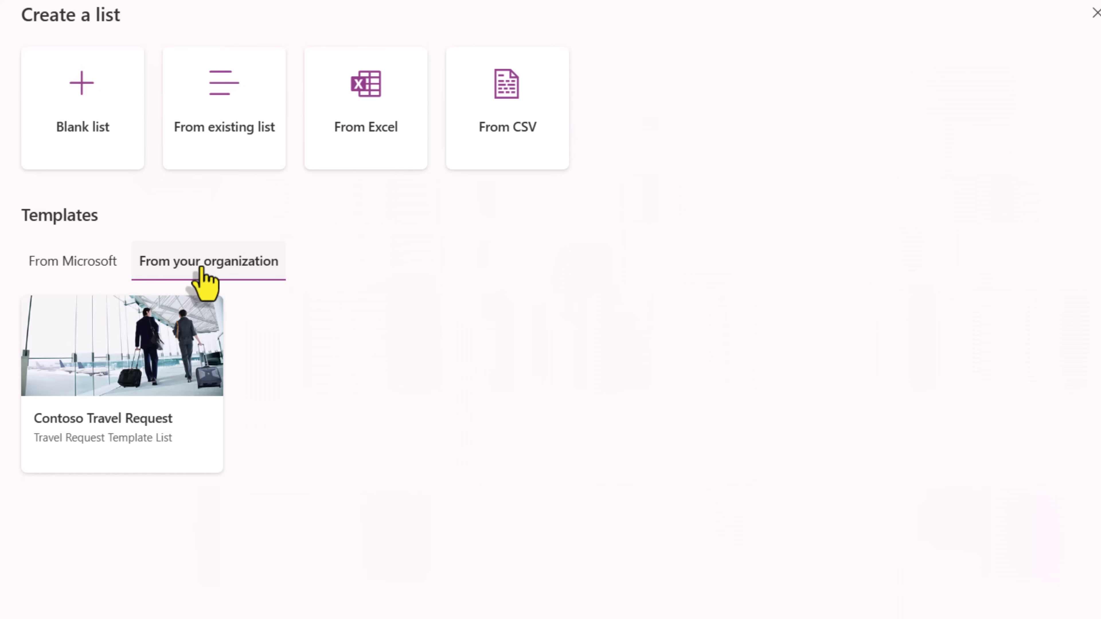
left_click(100, 273)
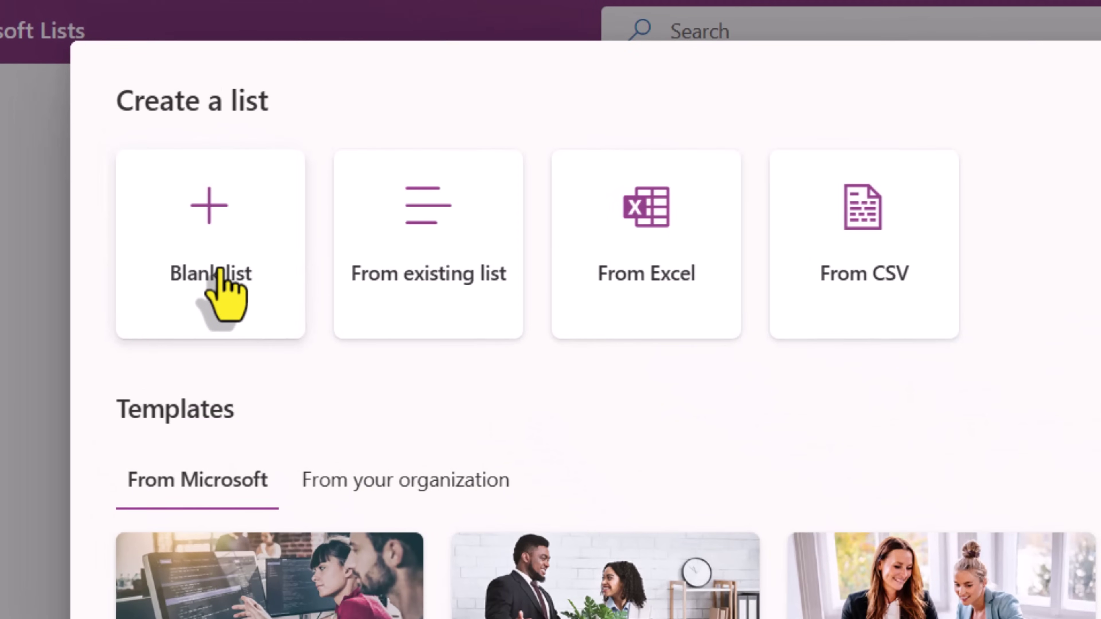
- Create blank list 'Contoso Training Sign Up List' with pasted description, rocket icon and green colour in My lists
left_click(220, 270)
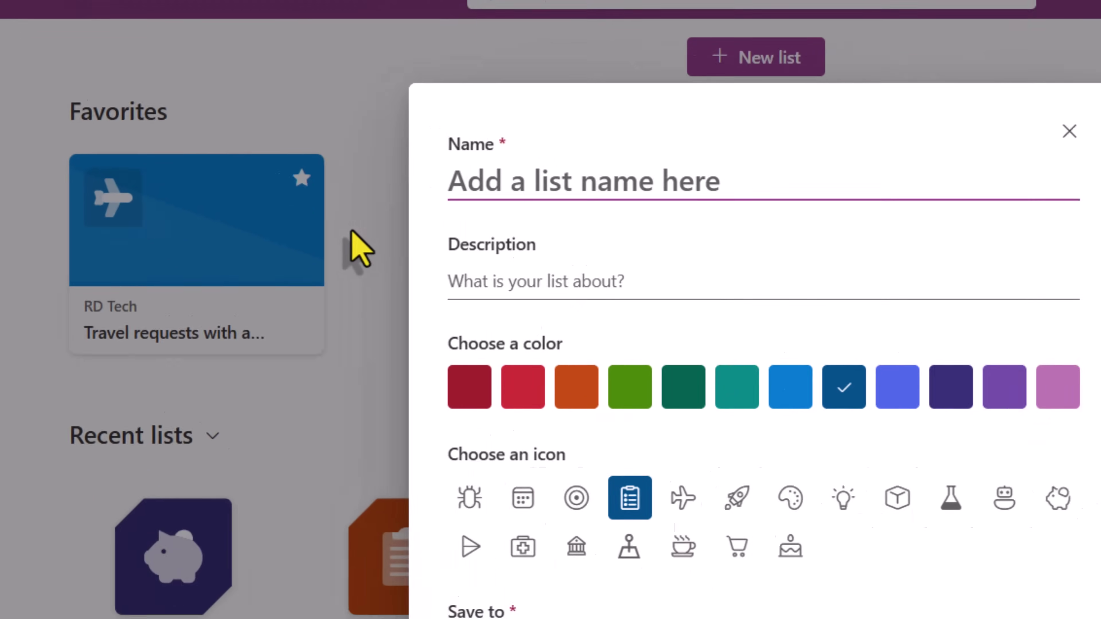
type("Contoso Training Sign Up List")
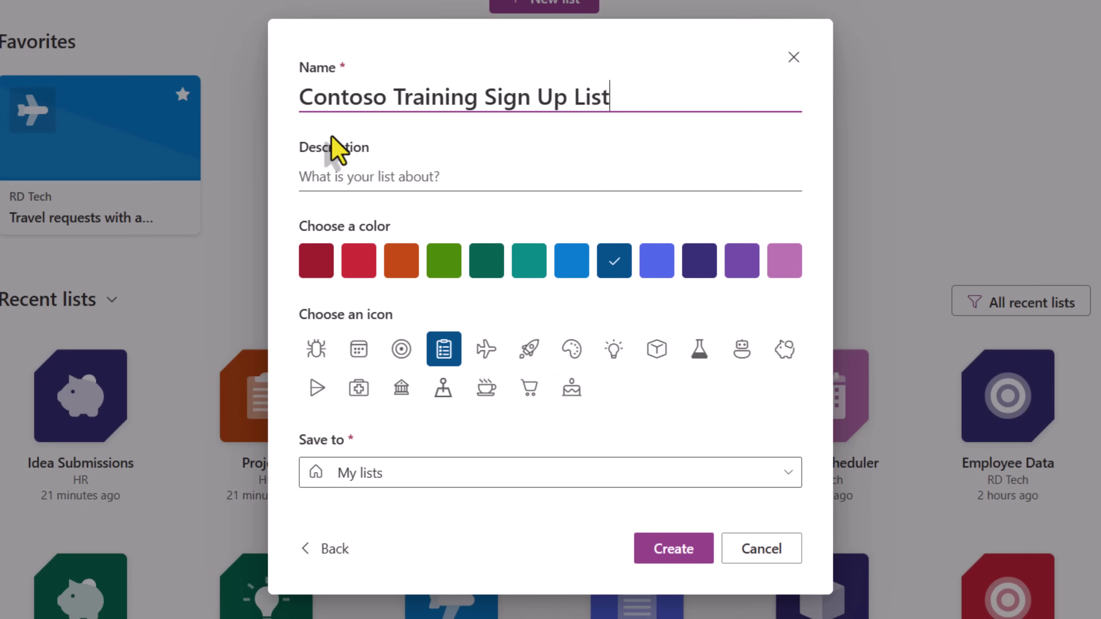
left_click(426, 191)
key("ctrl+v")
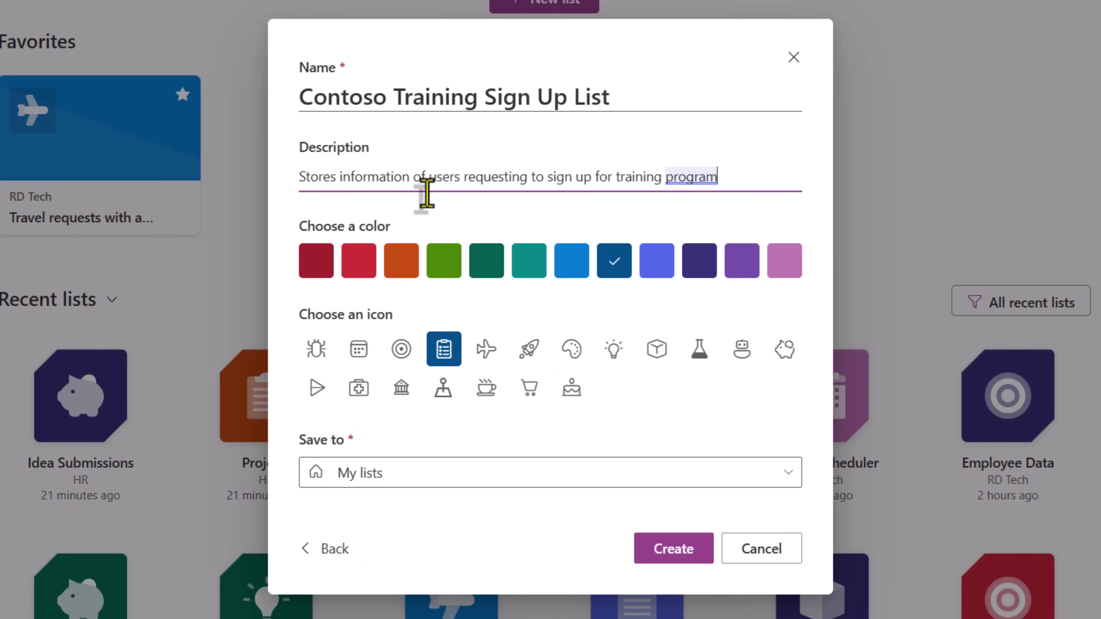
left_click(516, 324)
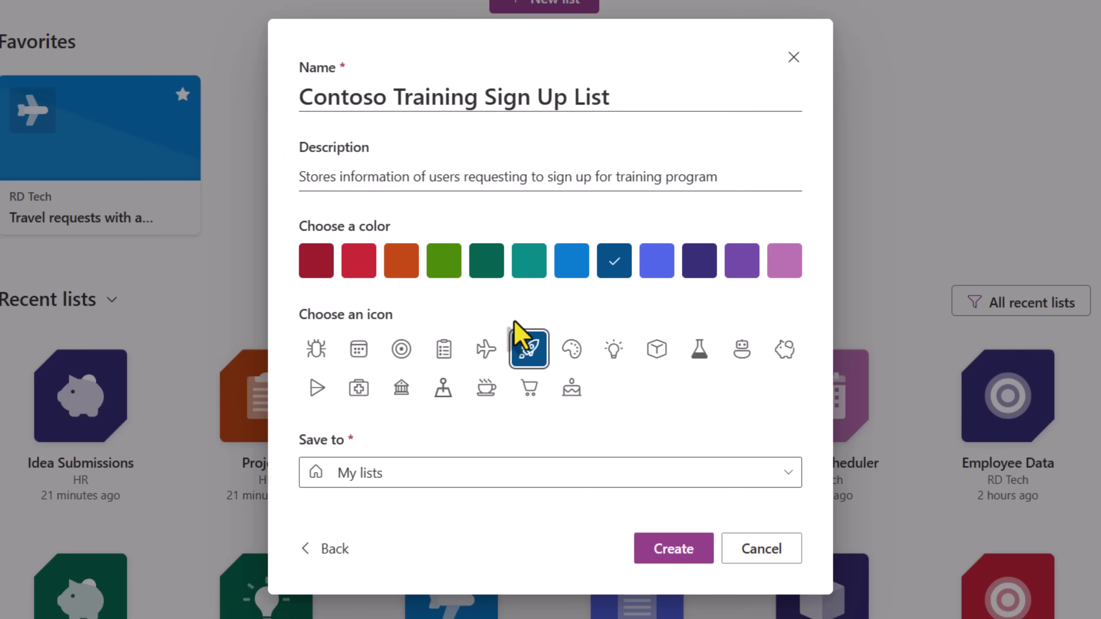
left_click(442, 262)
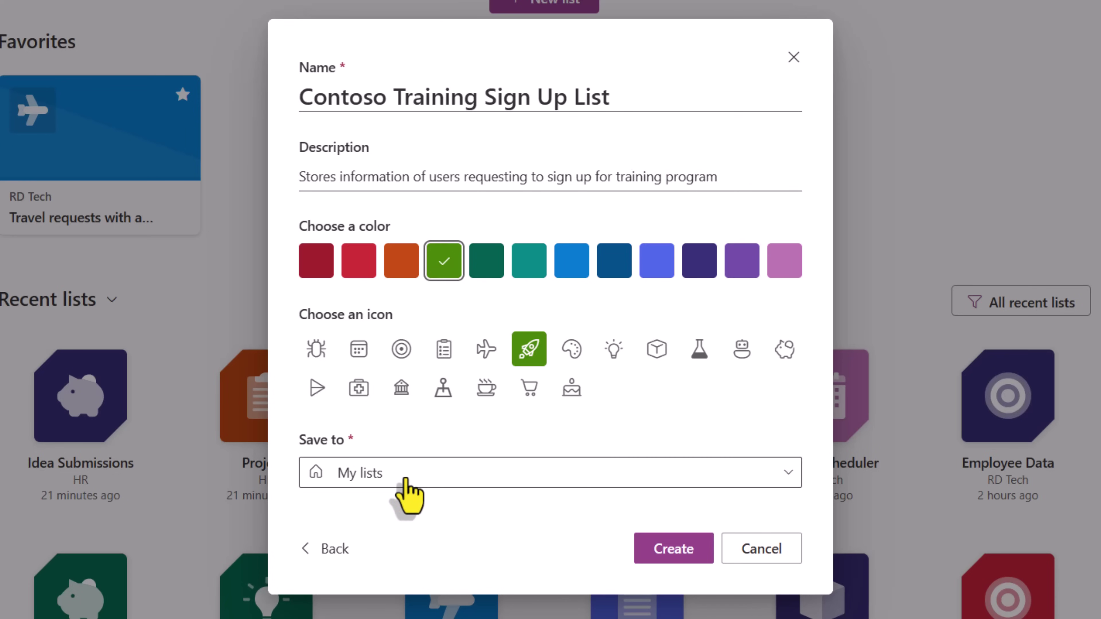
left_click(407, 494)
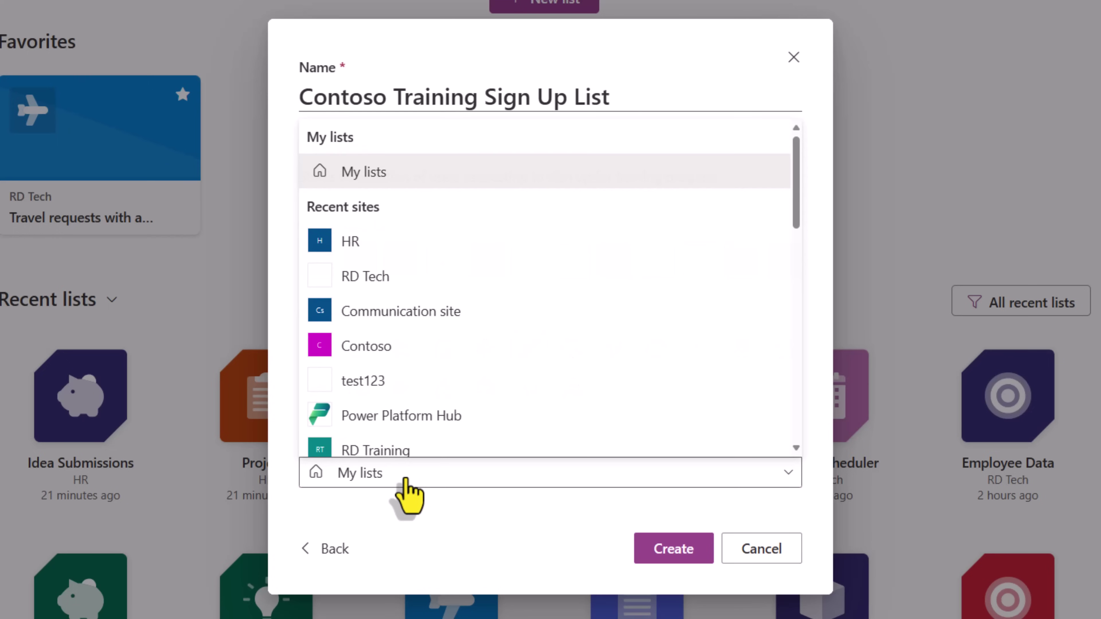
left_click(407, 494)
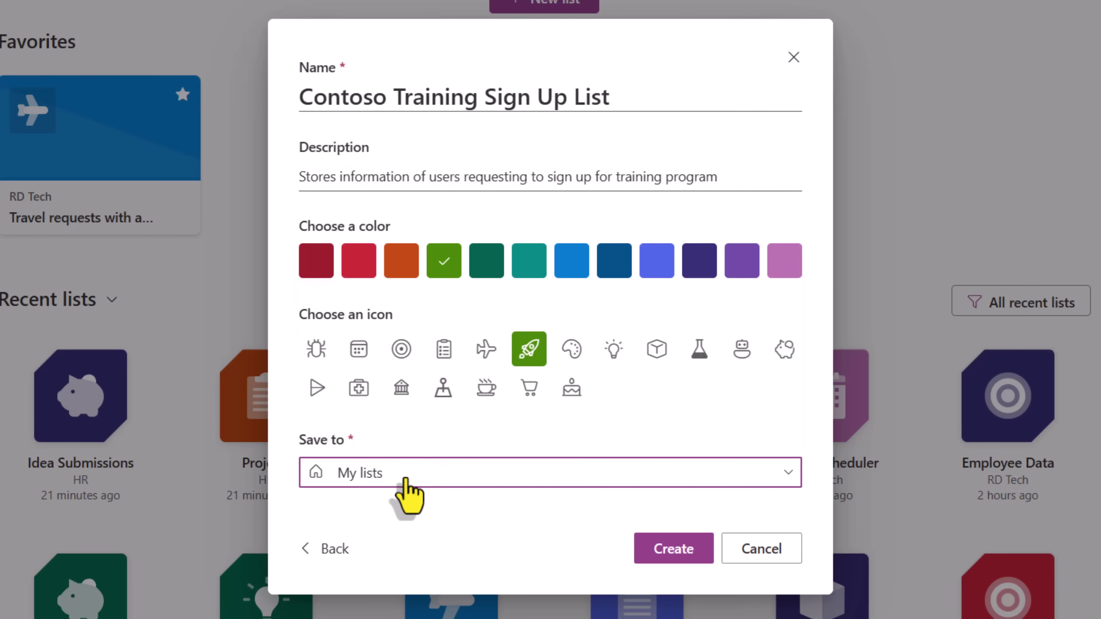
left_click(672, 557)
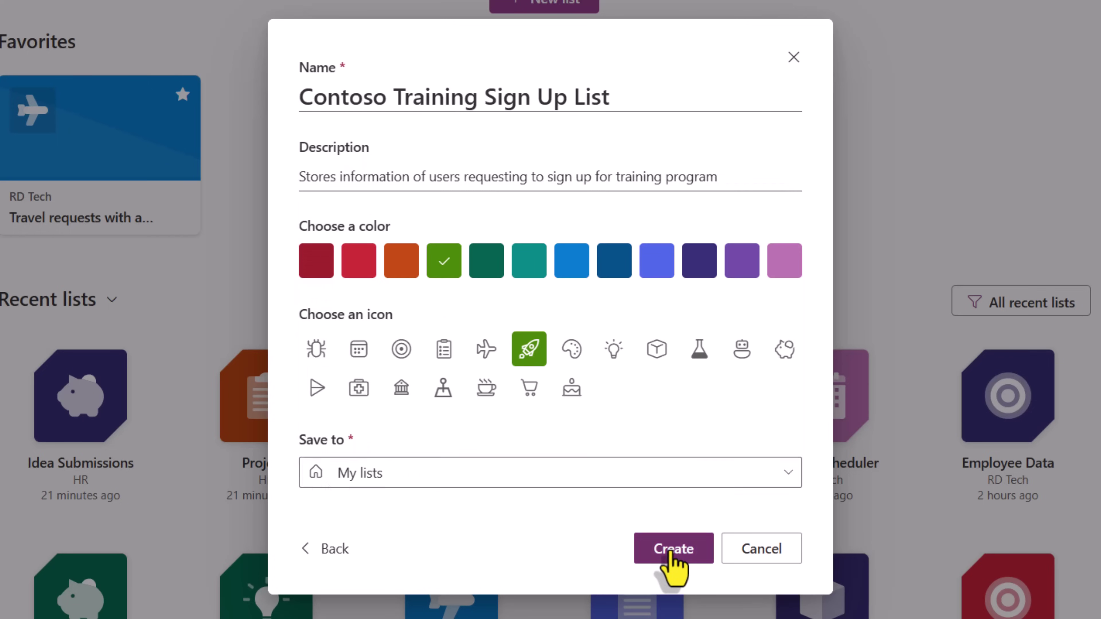
left_click(671, 558)
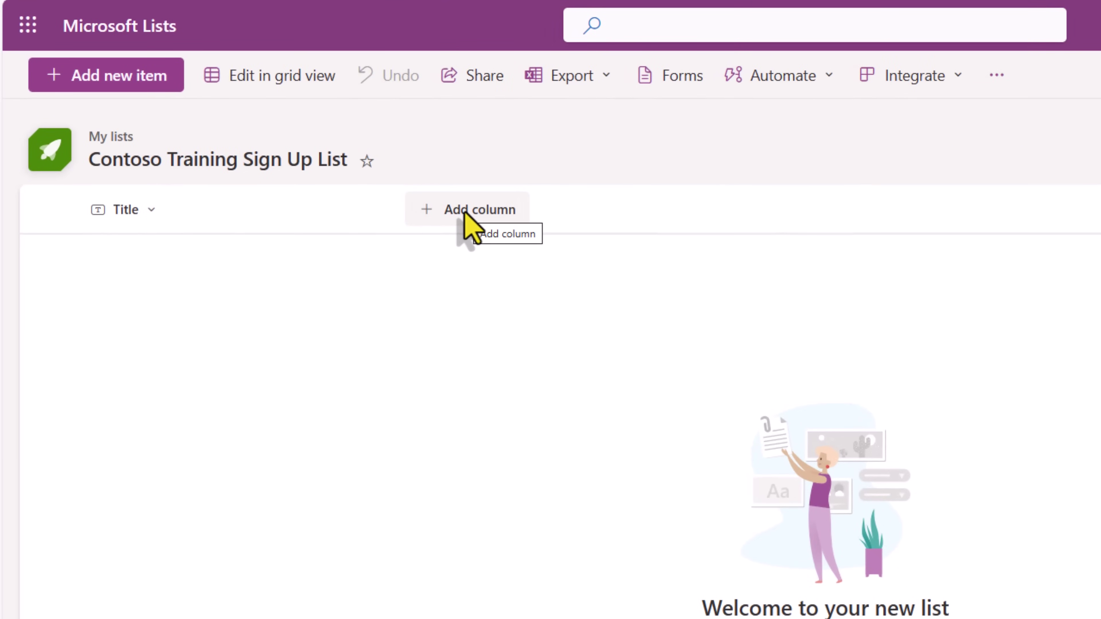
- Add a date and time column named Training Date
left_click(468, 212)
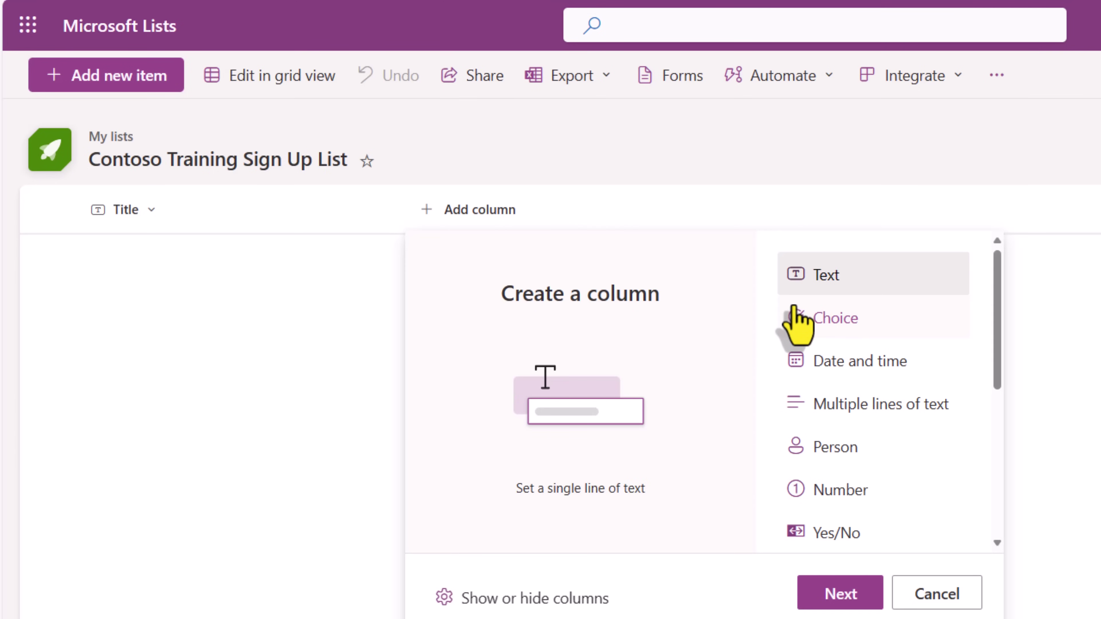
left_click(849, 362)
left_click(847, 600)
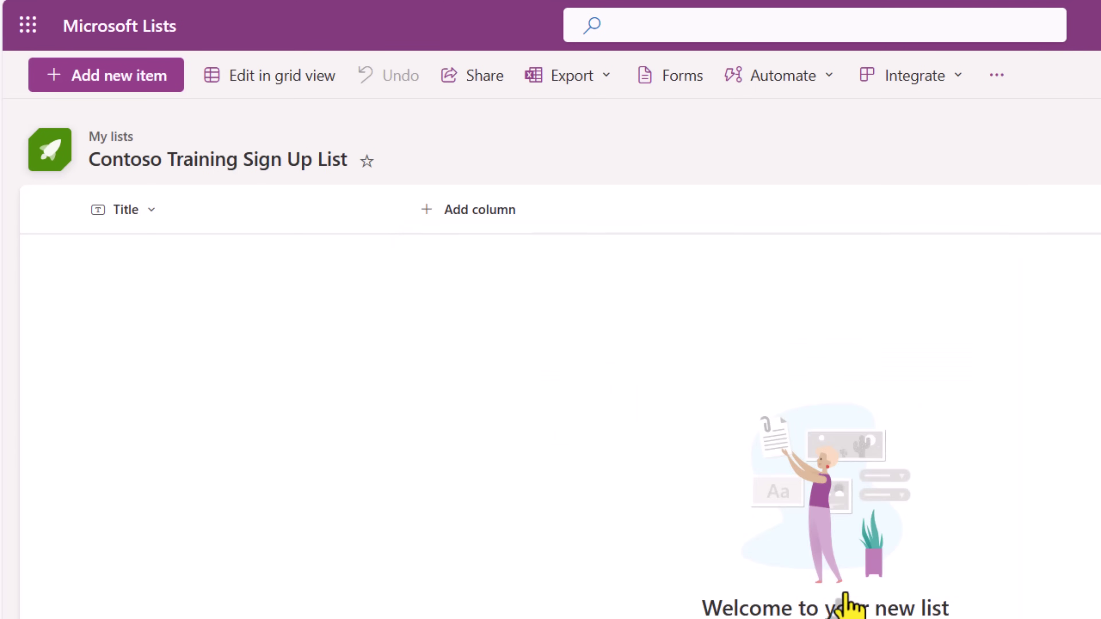
type("Training Date")
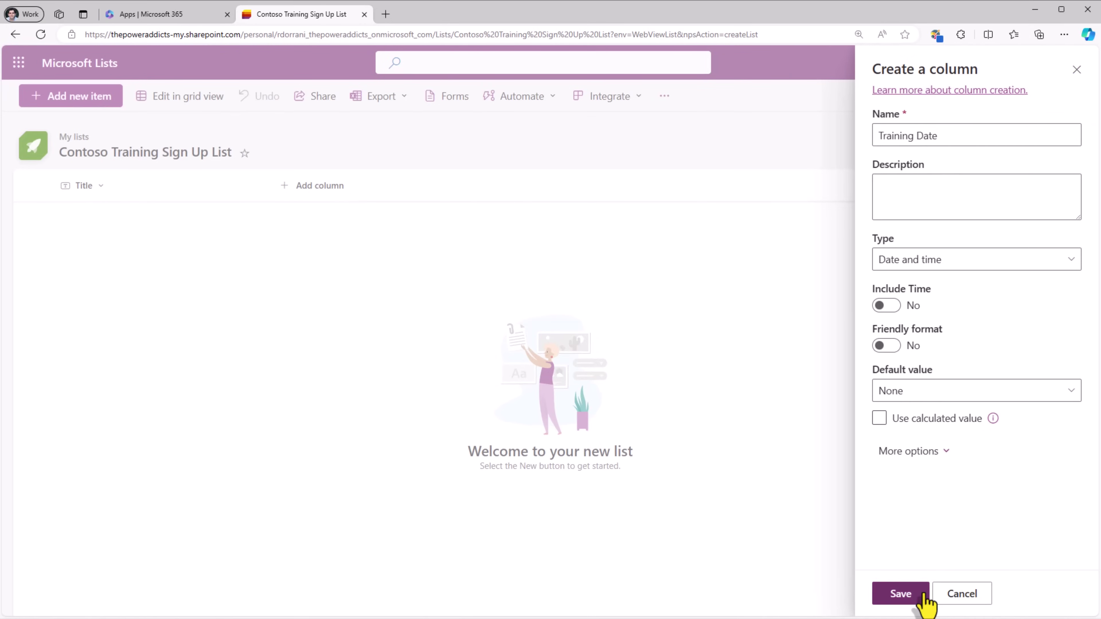
left_click(898, 596)
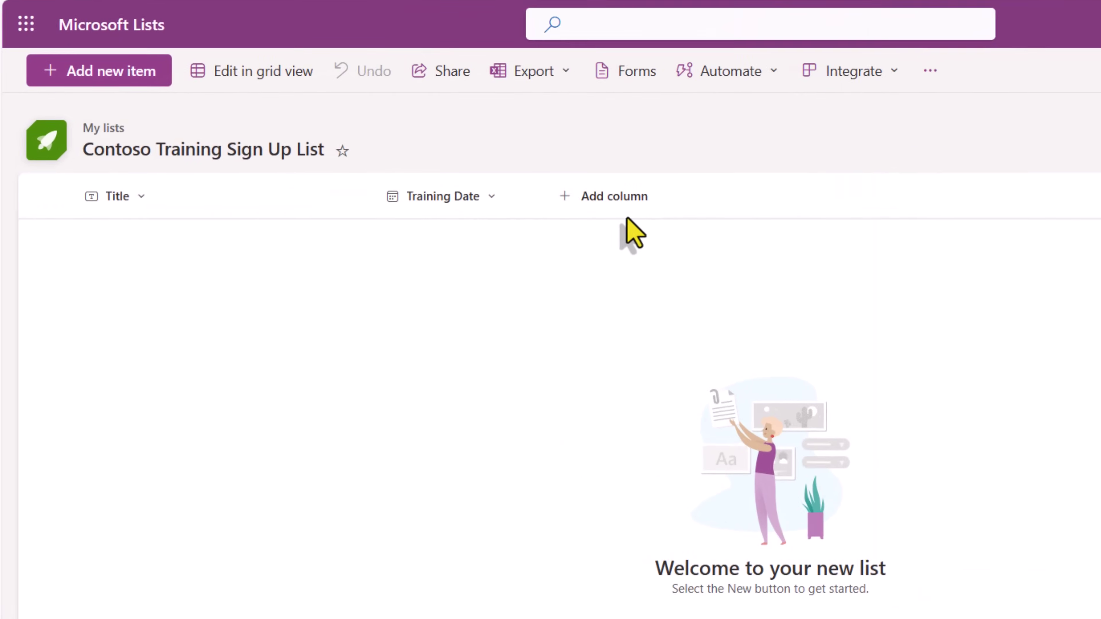
- Add a multiple lines of text column named Comments
left_click(455, 189)
left_click(961, 381)
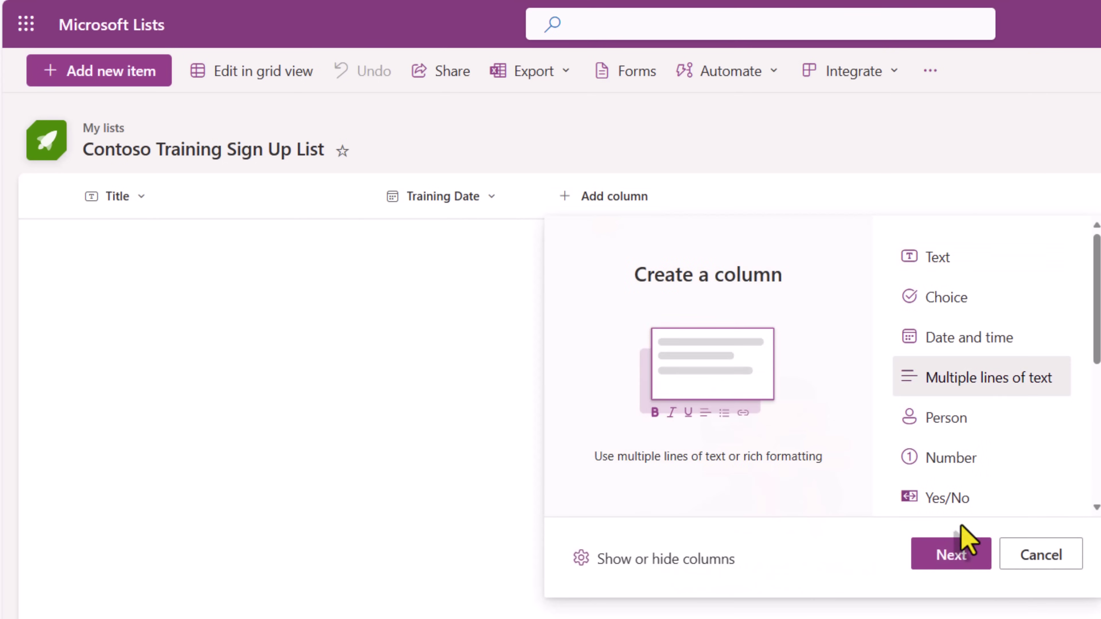
left_click(954, 551)
type("Comments")
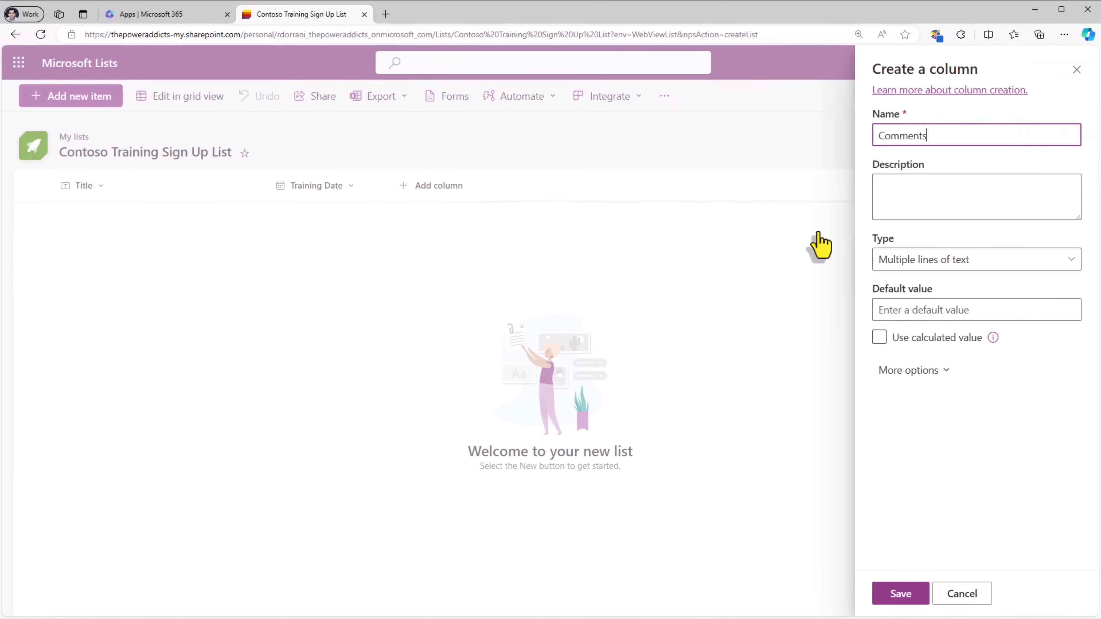
key("Return")
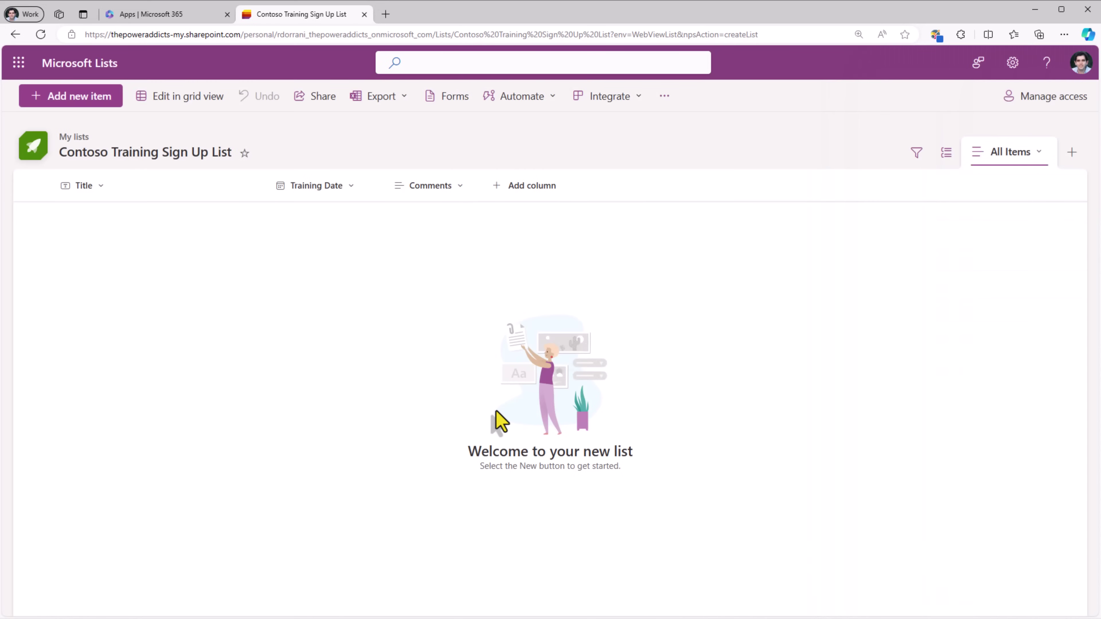
- Reorder the new-item form's columns so Training Date comes before Title, and save
left_click(107, 103)
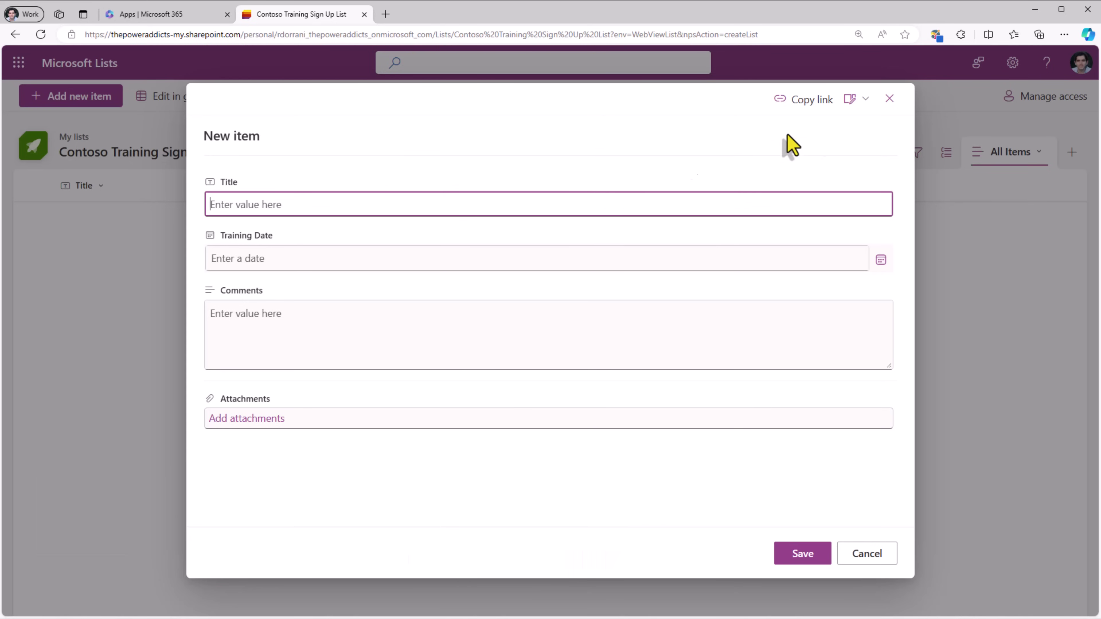
left_click(798, 135)
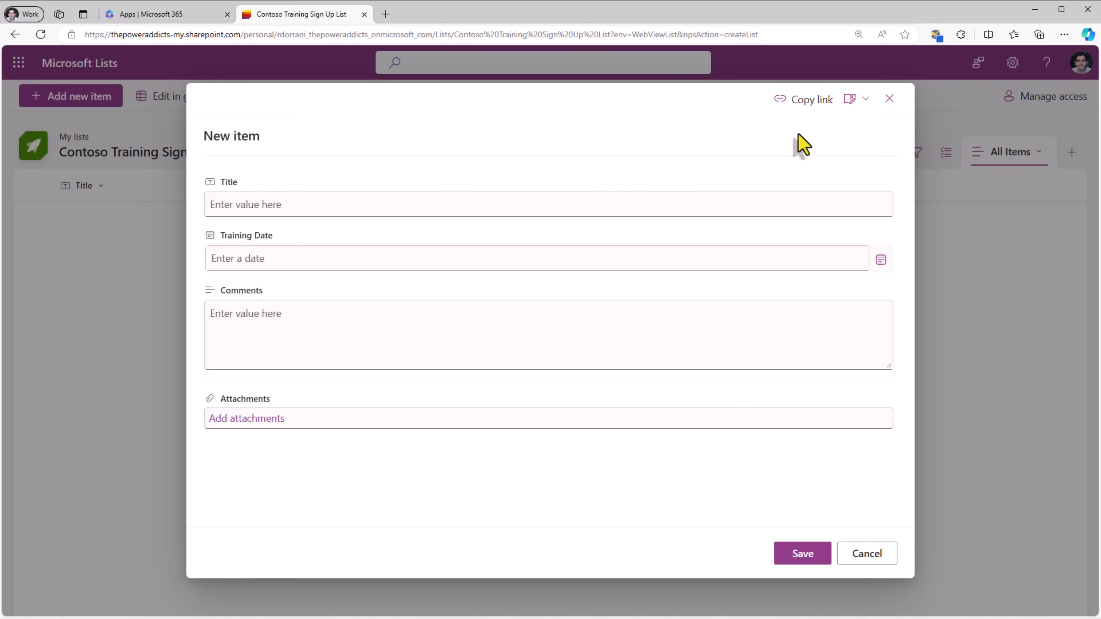
left_click(853, 99)
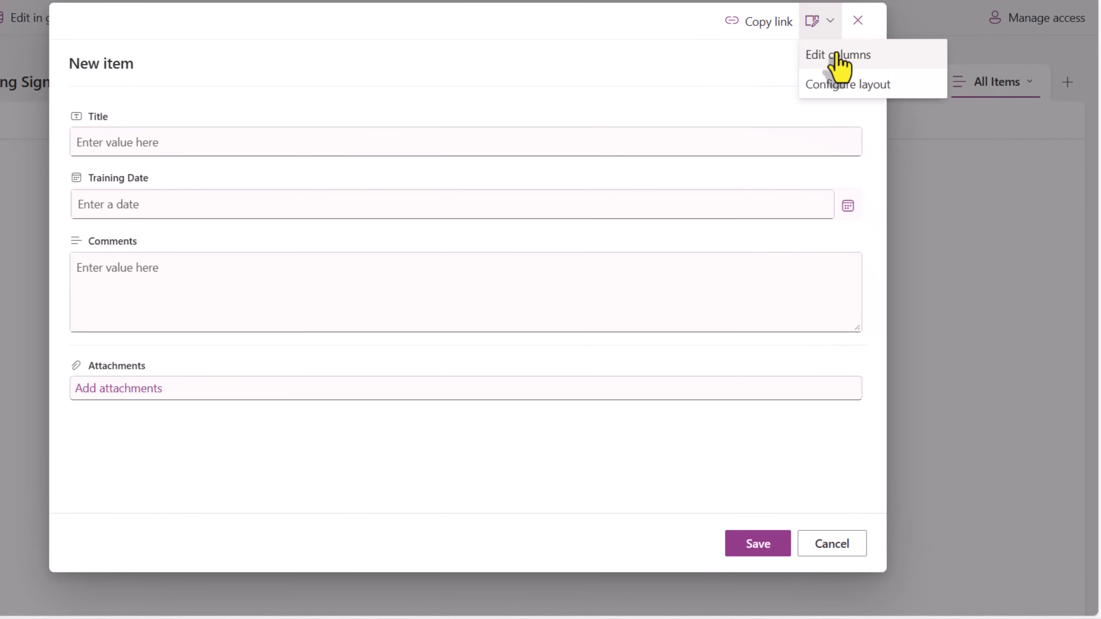
left_click(837, 56)
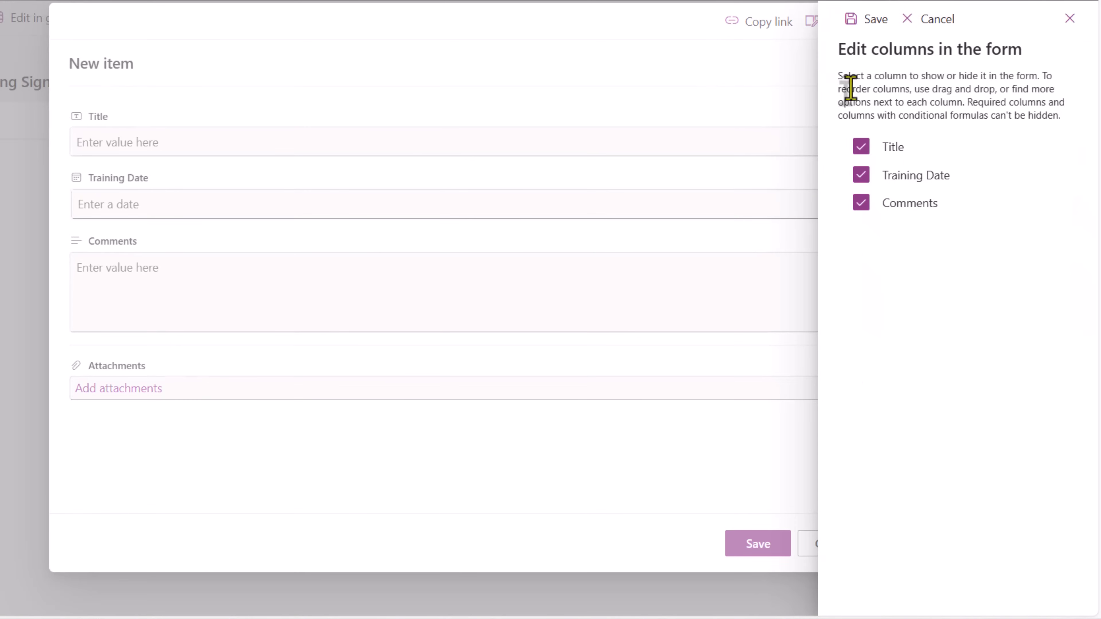
left_click_drag(899, 185, 873, 147)
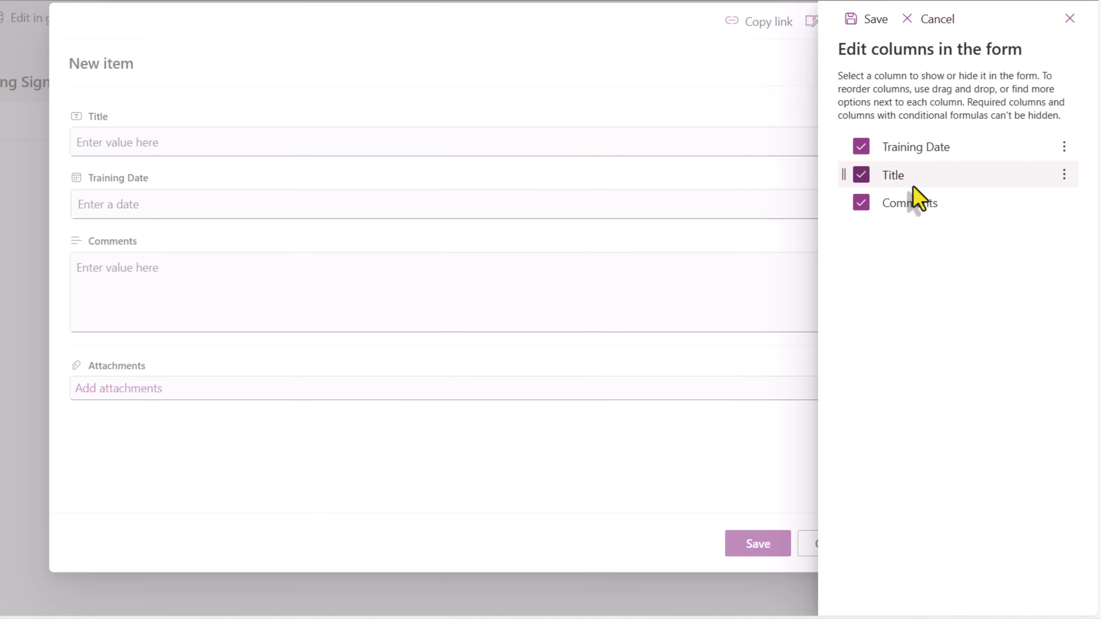
left_click(1064, 175)
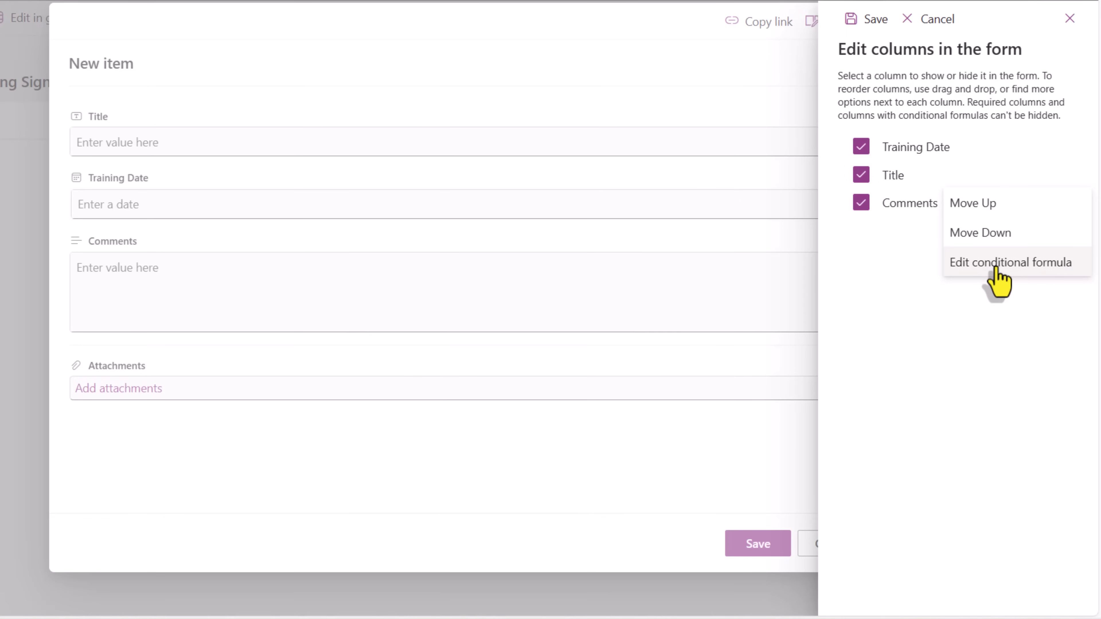
left_click(911, 277)
left_click(866, 19)
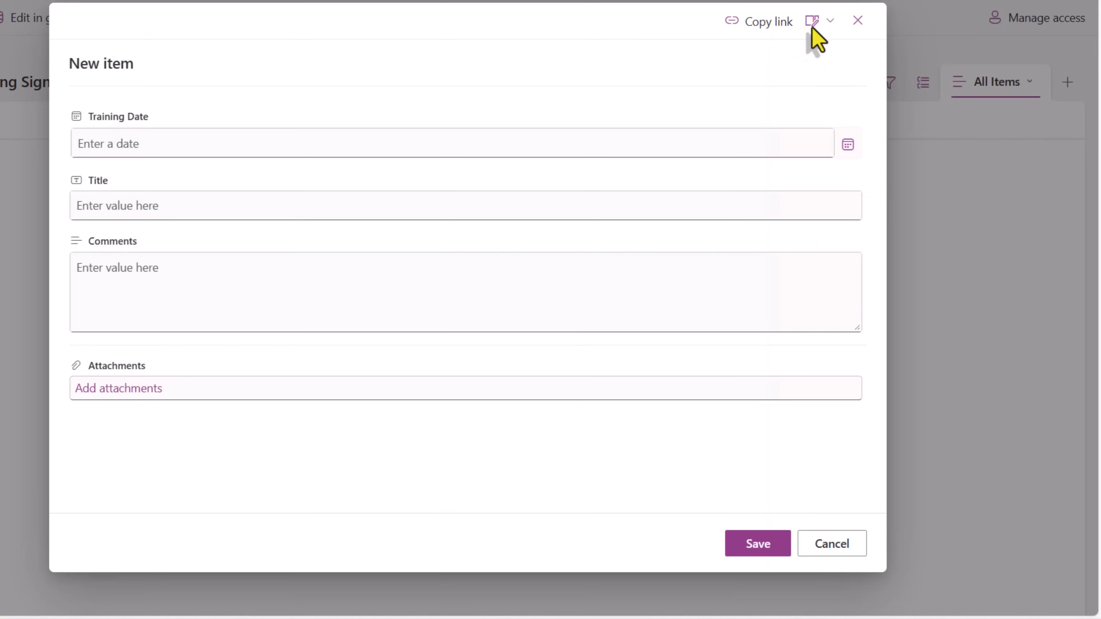
- Open the form's layout formatting and switch Apply formatting to from Header to Body
left_click(812, 21)
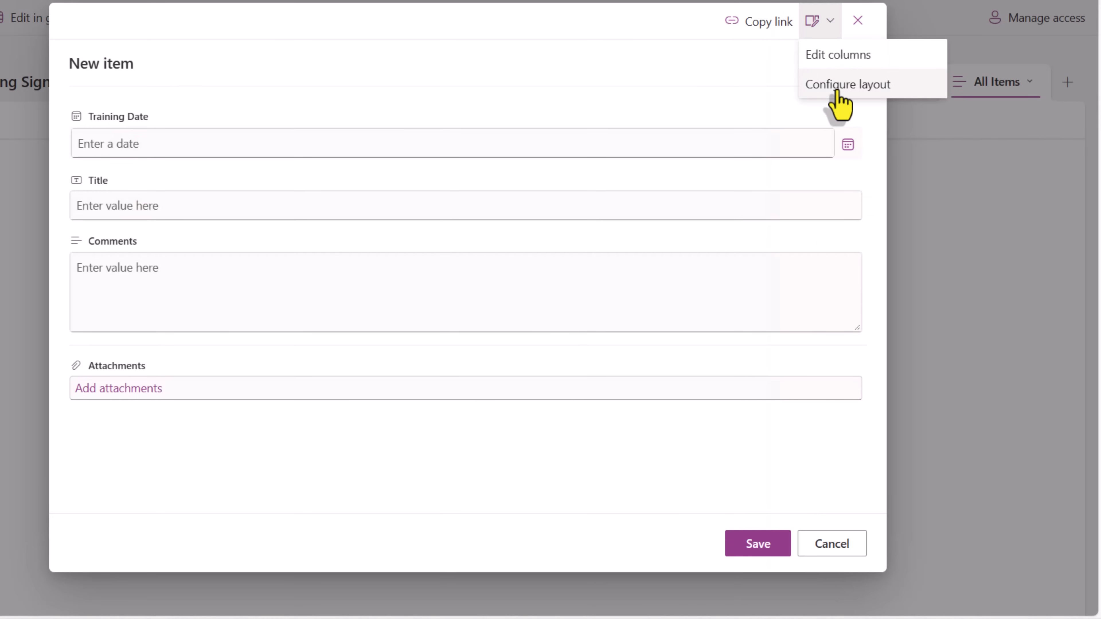
left_click(836, 87)
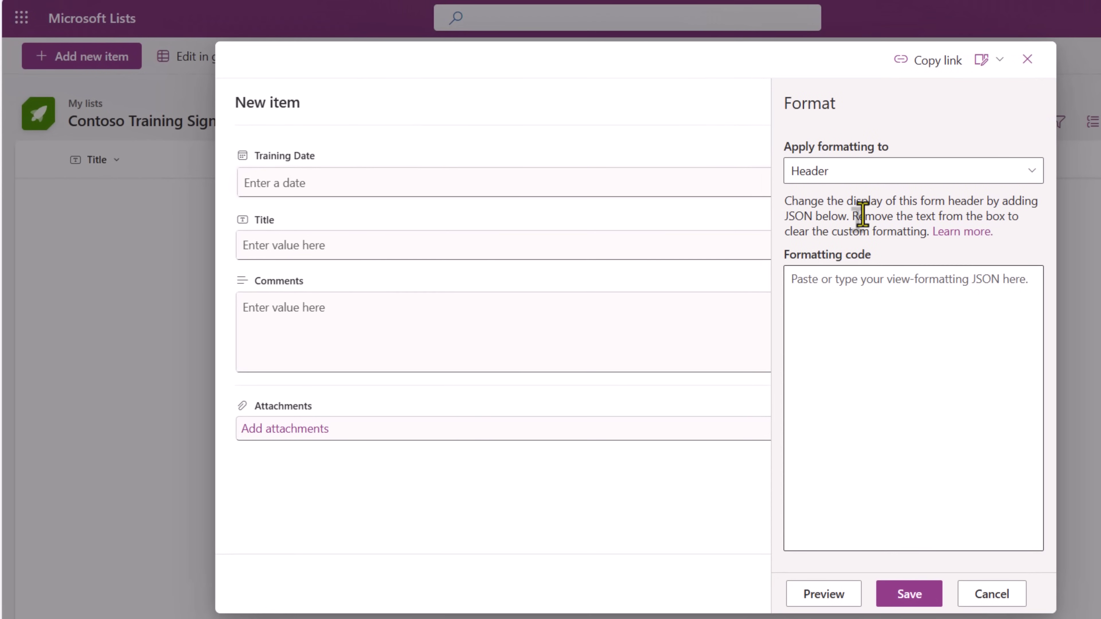
left_click(848, 178)
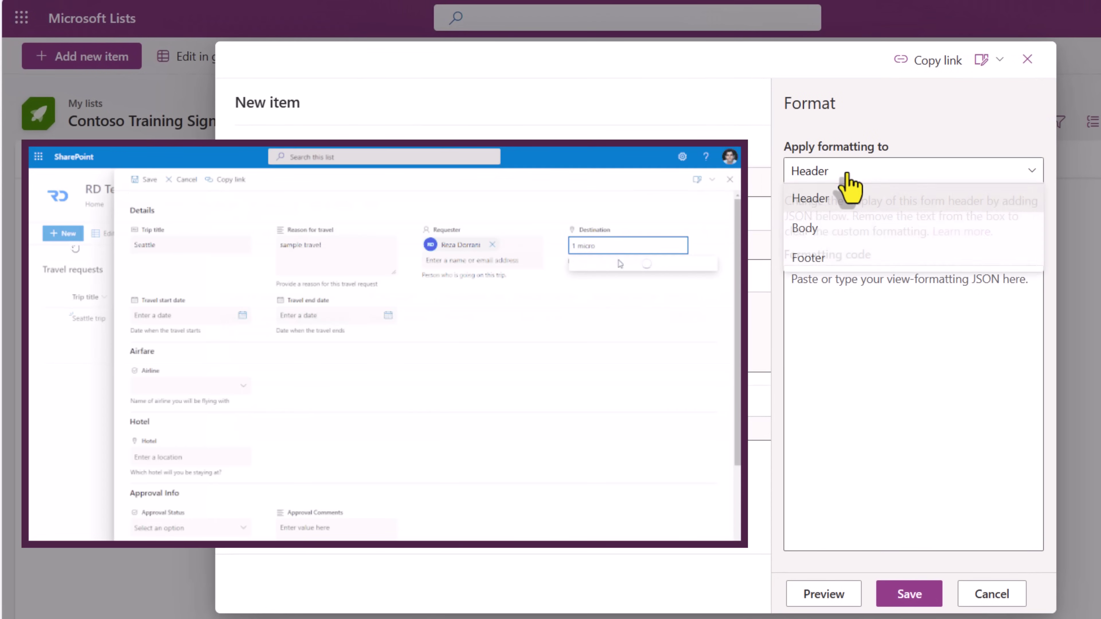
left_click(819, 232)
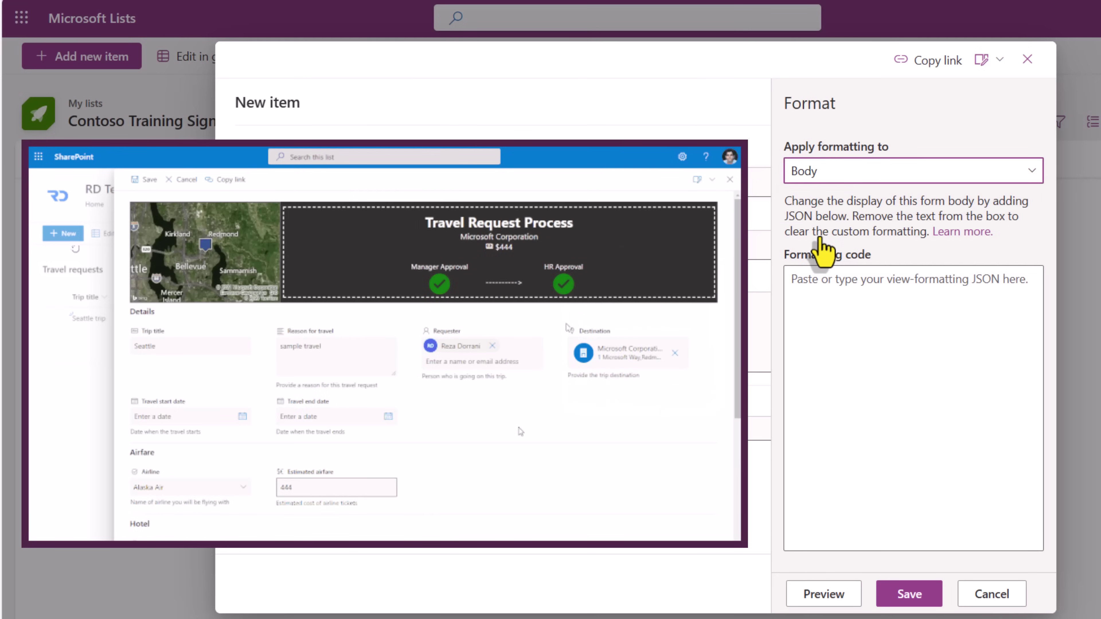
left_click(1026, 61)
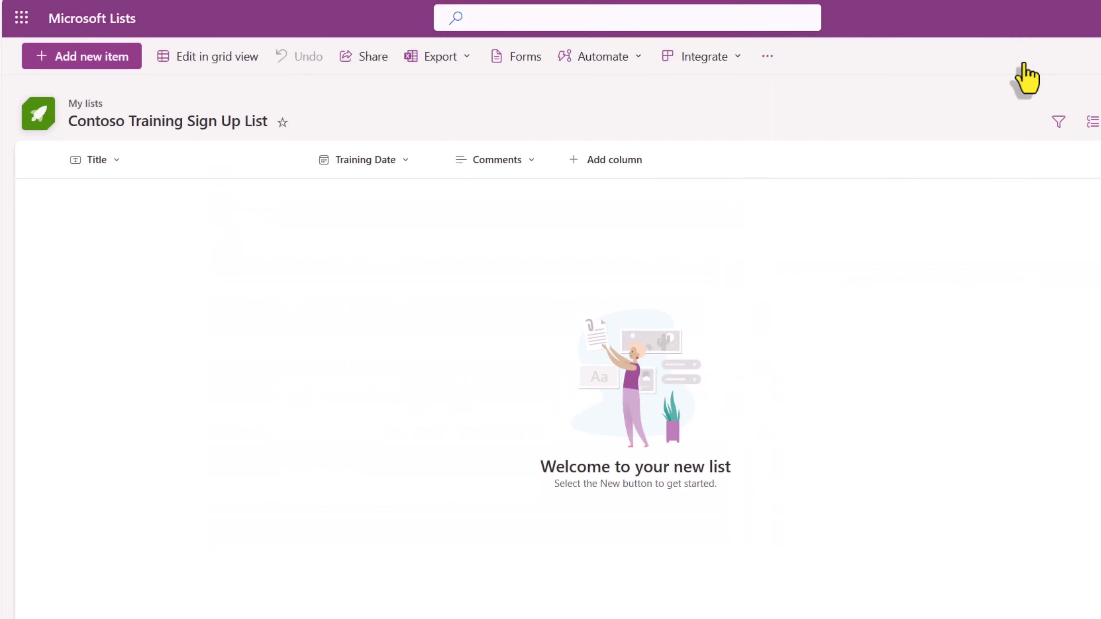
left_click(719, 65)
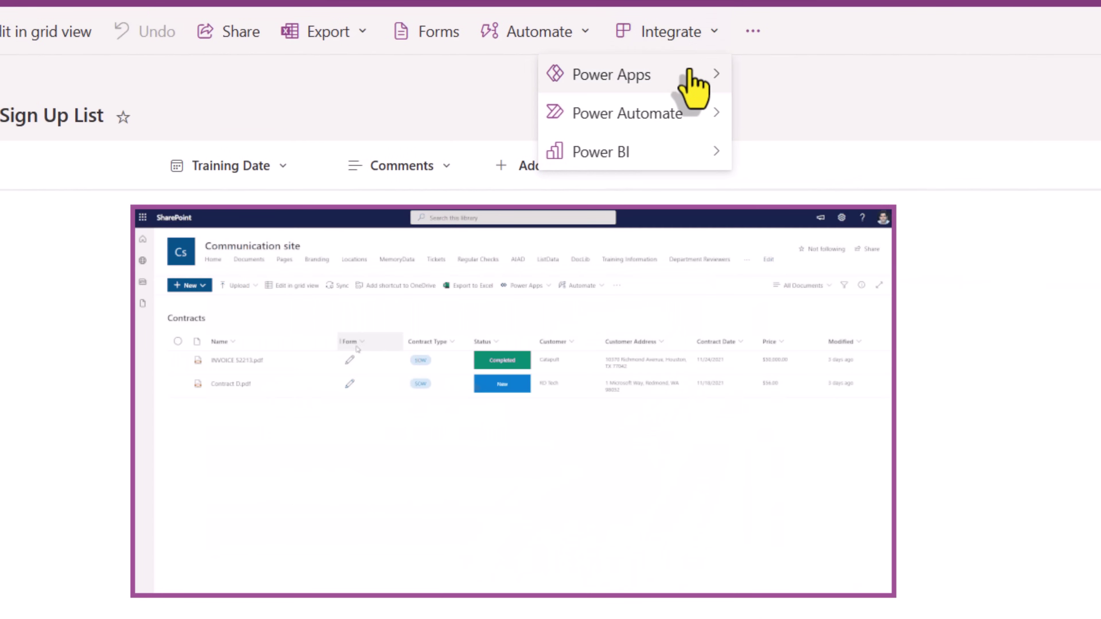
mouse_move(690, 70)
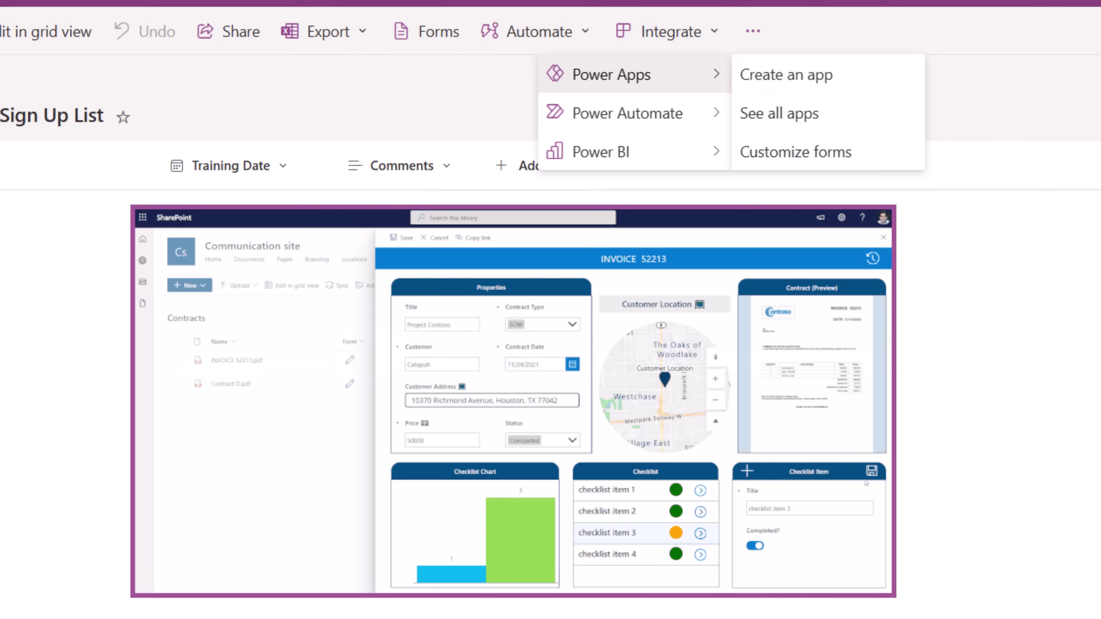
left_click(835, 153)
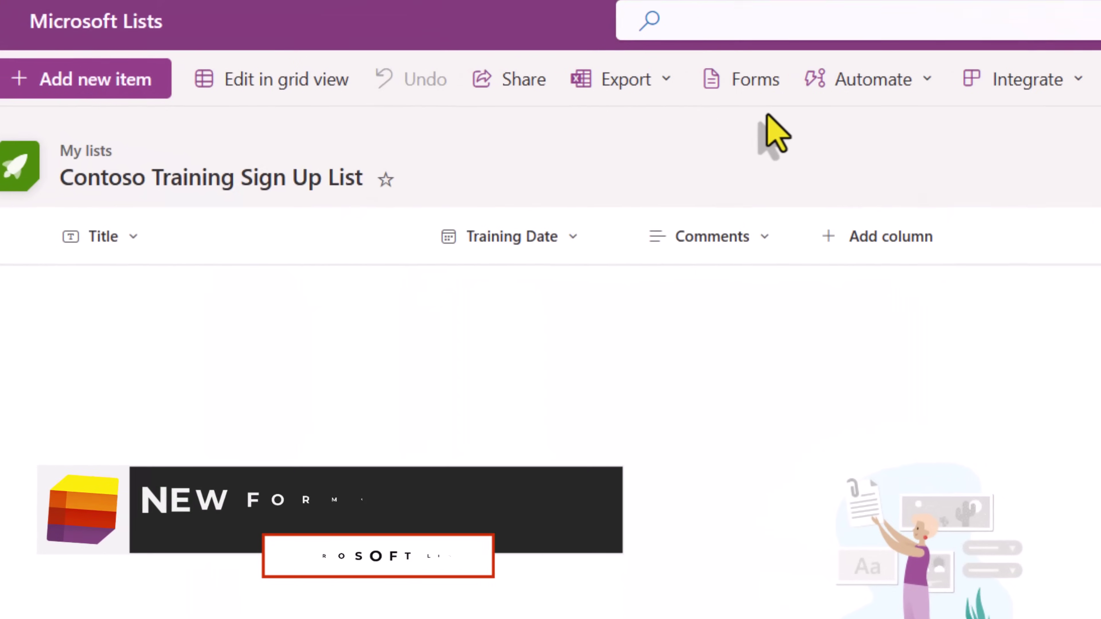
left_click(780, 85)
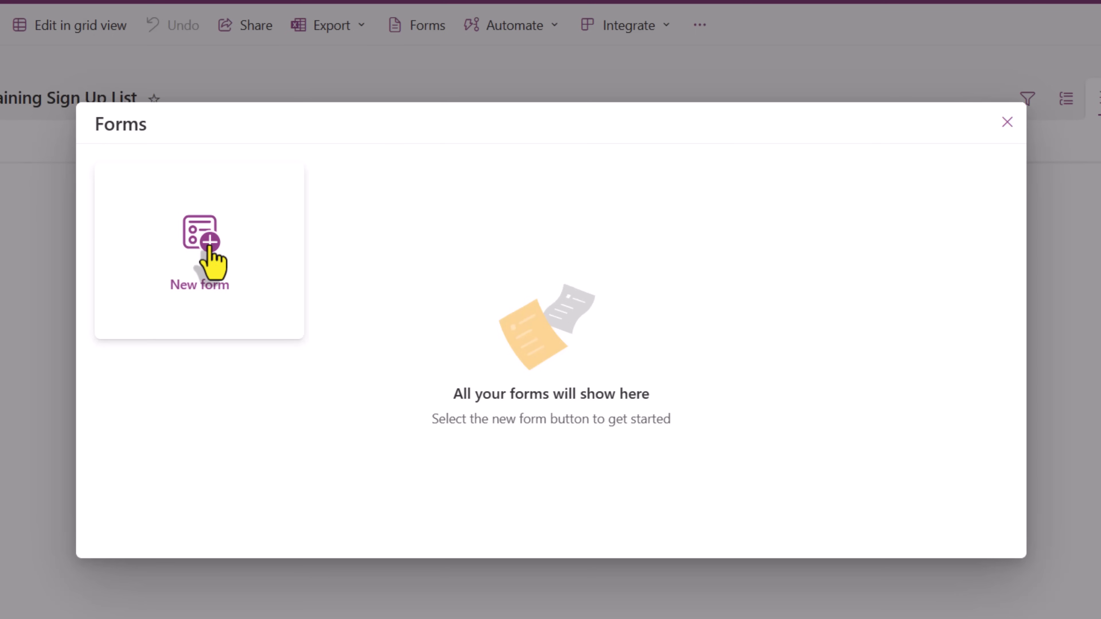
- Create form 'Contoso Training Program Sign Up Form' with description 'Internal Company Training'
left_click(210, 250)
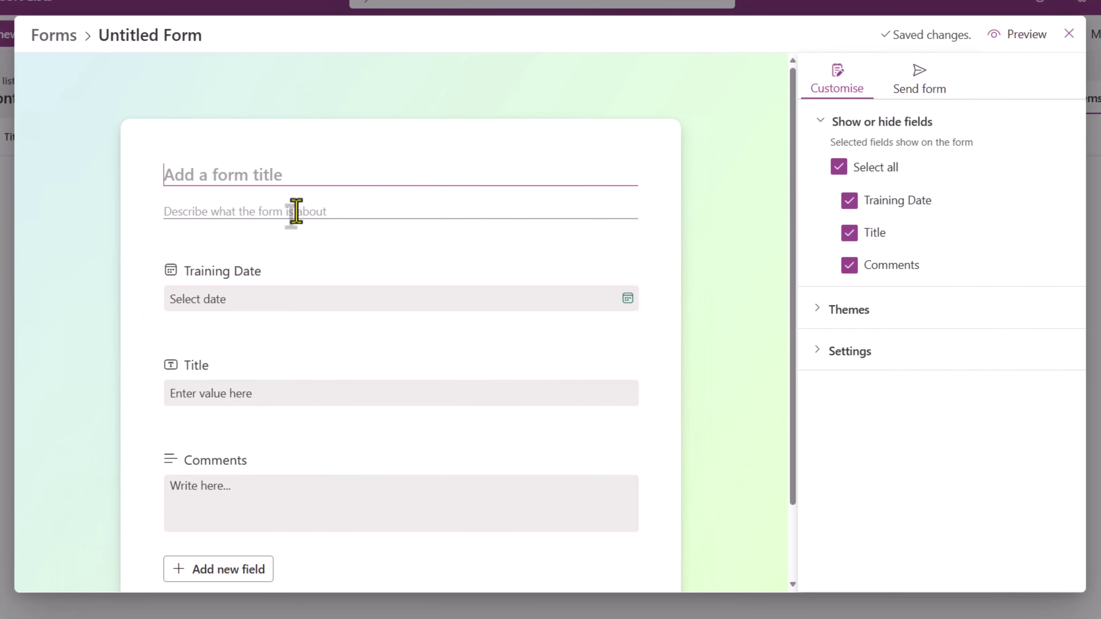
type("Contoso Training Program Sign Up Form")
left_click(256, 212)
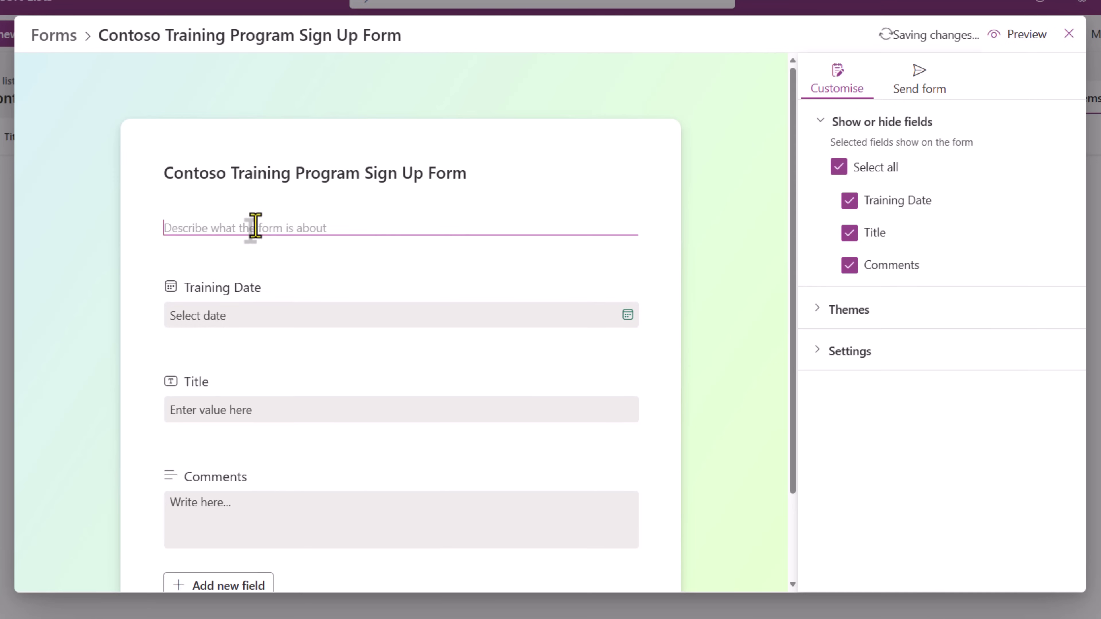
type("Company Training")
key("Home")
type("Internal")
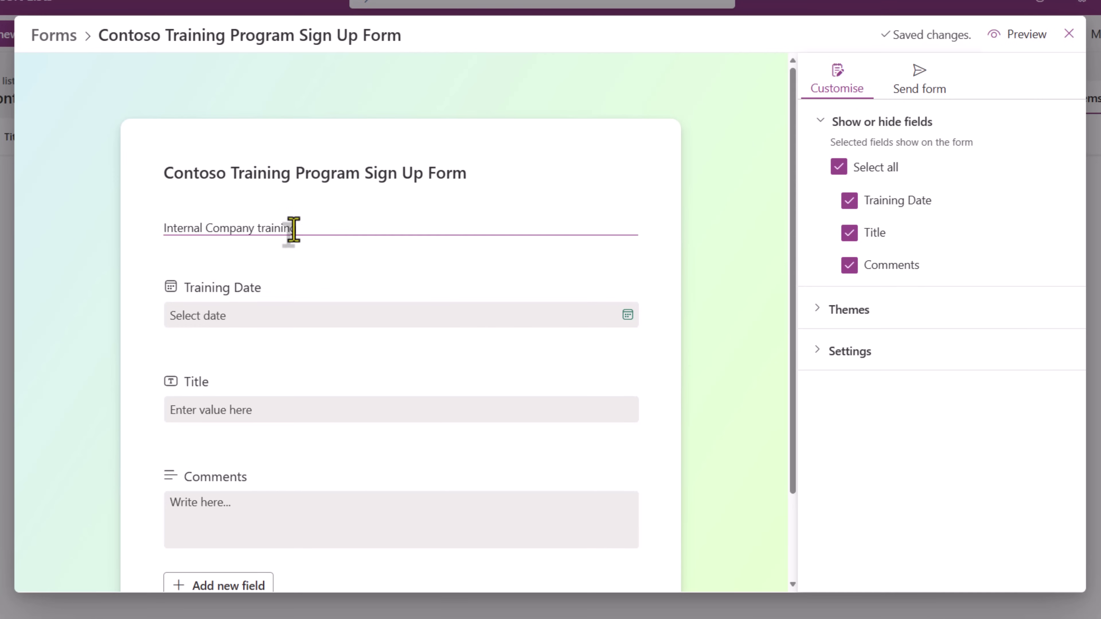
- Hide the Title field, leaving Training Date and Comments on the form
scroll(303, 238, "down", 2)
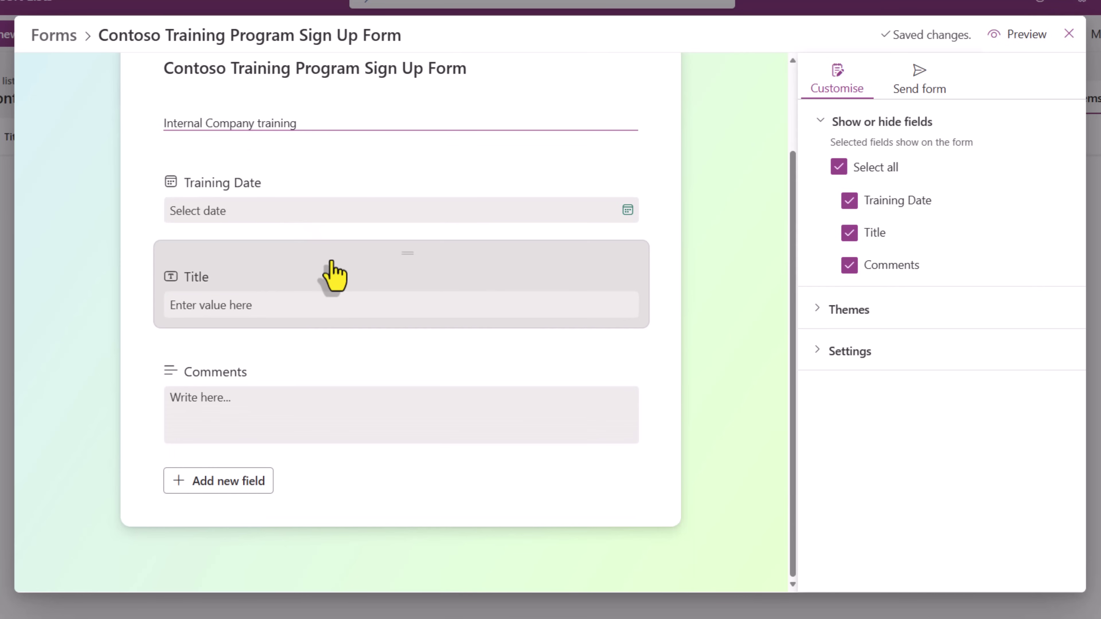
left_click_drag(332, 265, 425, 253)
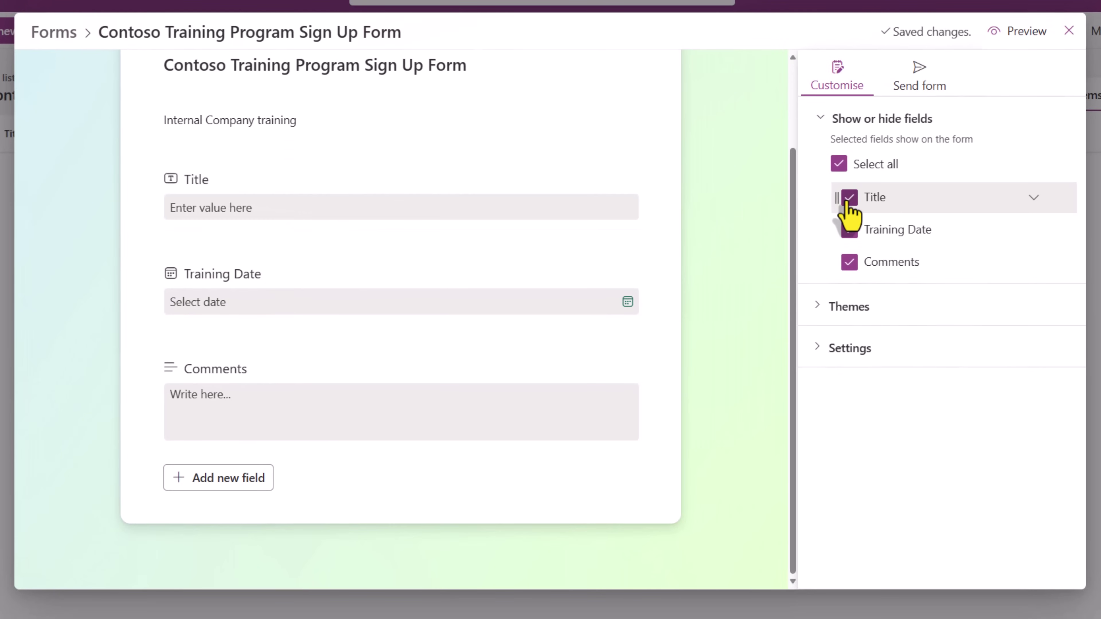
left_click(848, 198)
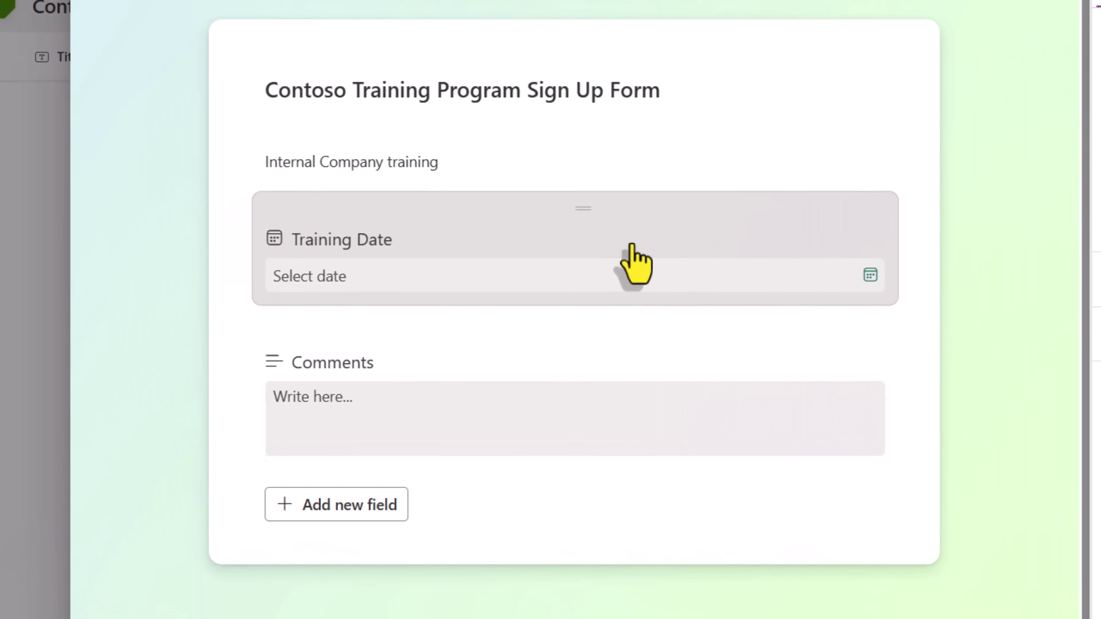
- Rename Training Date to Preferred Training Date, describe it 'Please select your preferred date for training', make it required
left_click(634, 260)
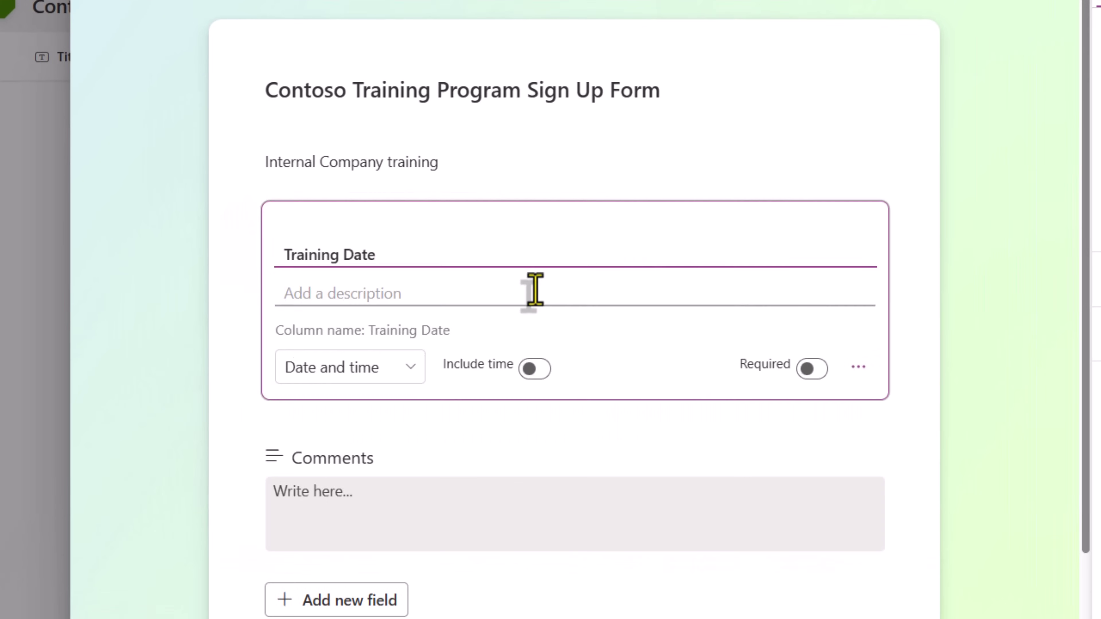
left_click(396, 298)
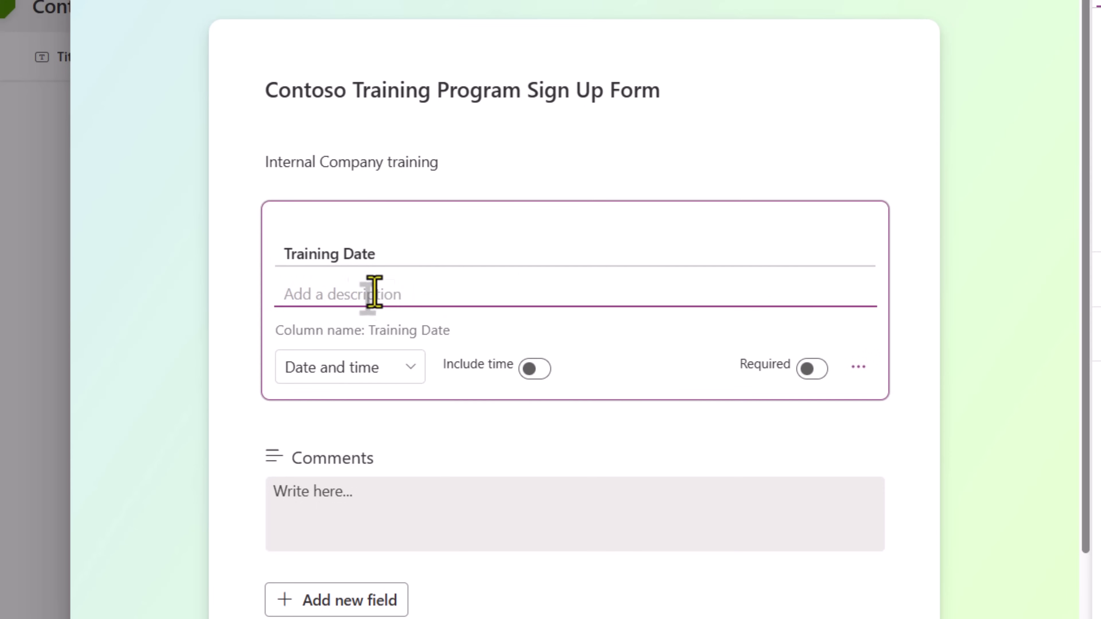
left_click(285, 254)
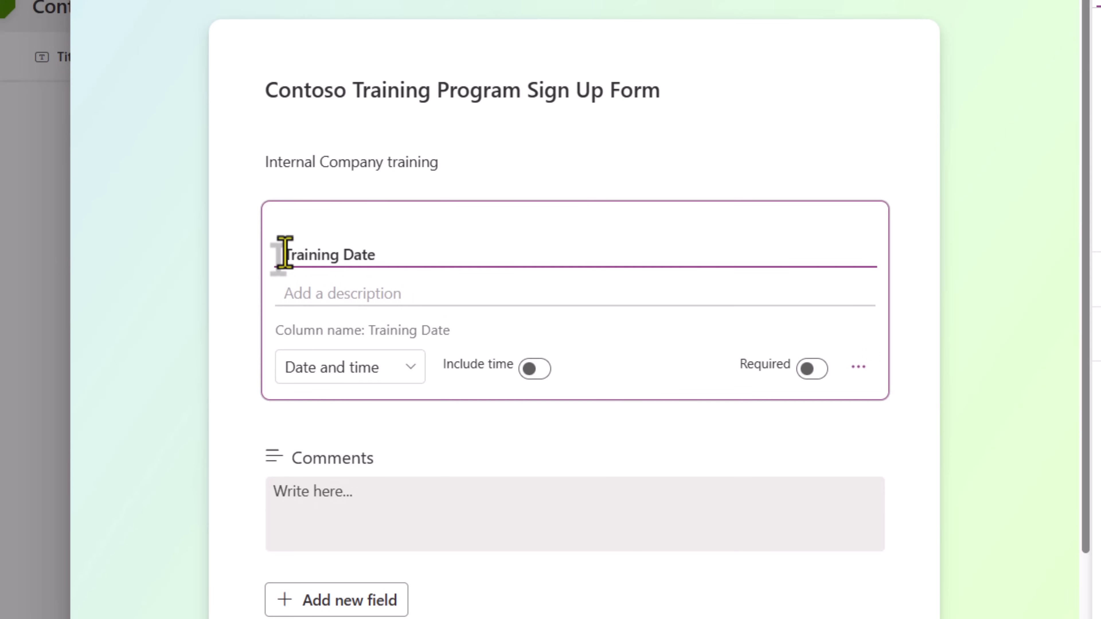
type("P")
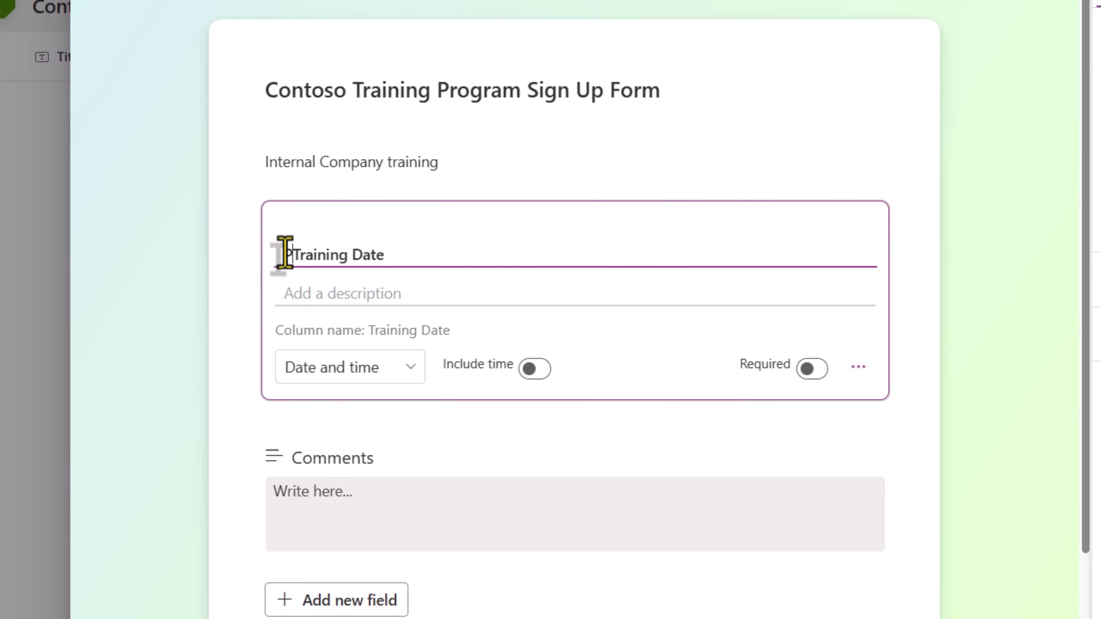
type("referred")
left_click(325, 288)
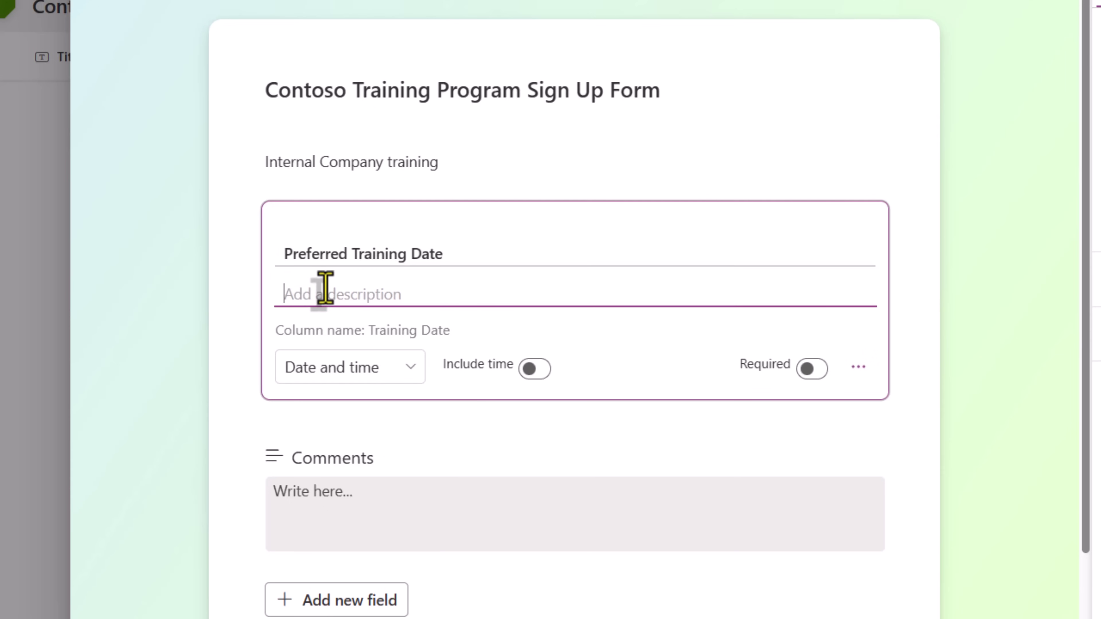
type("Please select your preferred date for training")
left_click(807, 369)
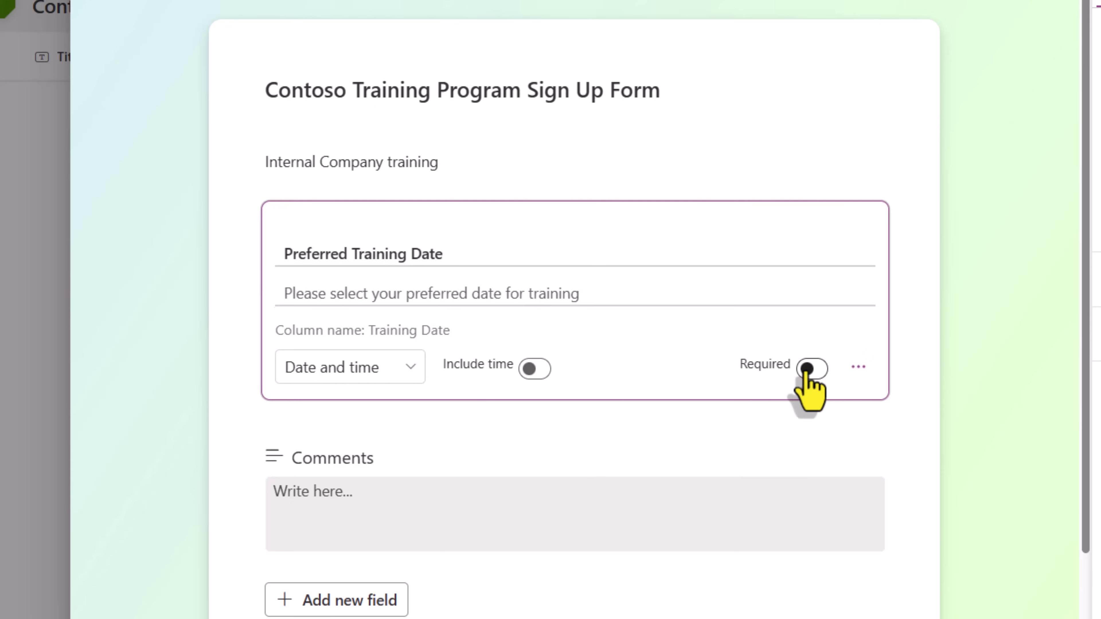
left_click(807, 370)
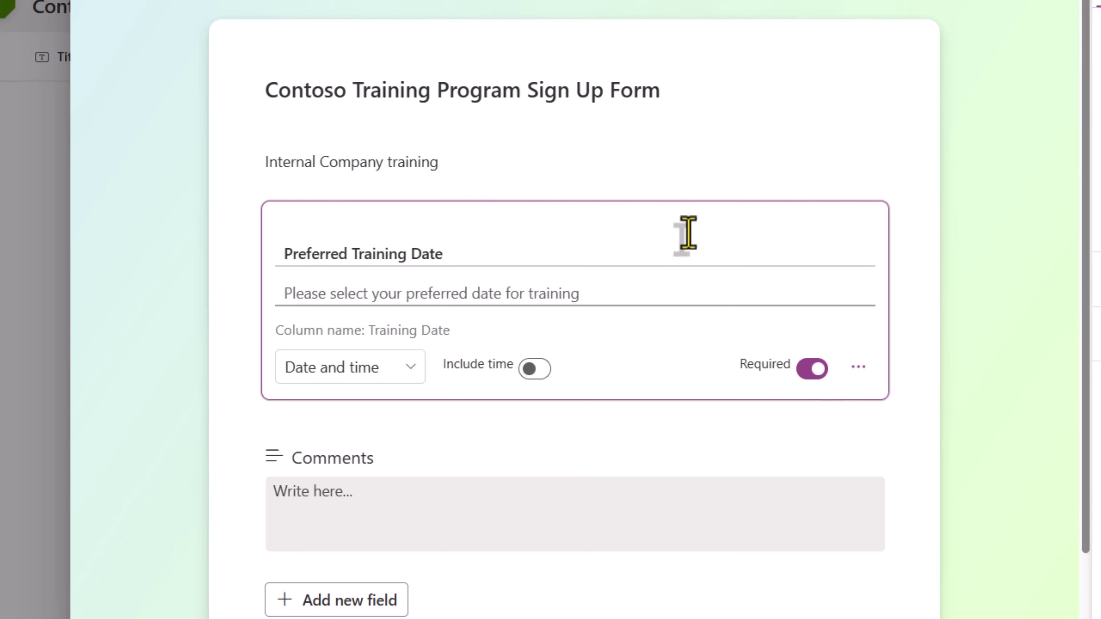
left_click(727, 196)
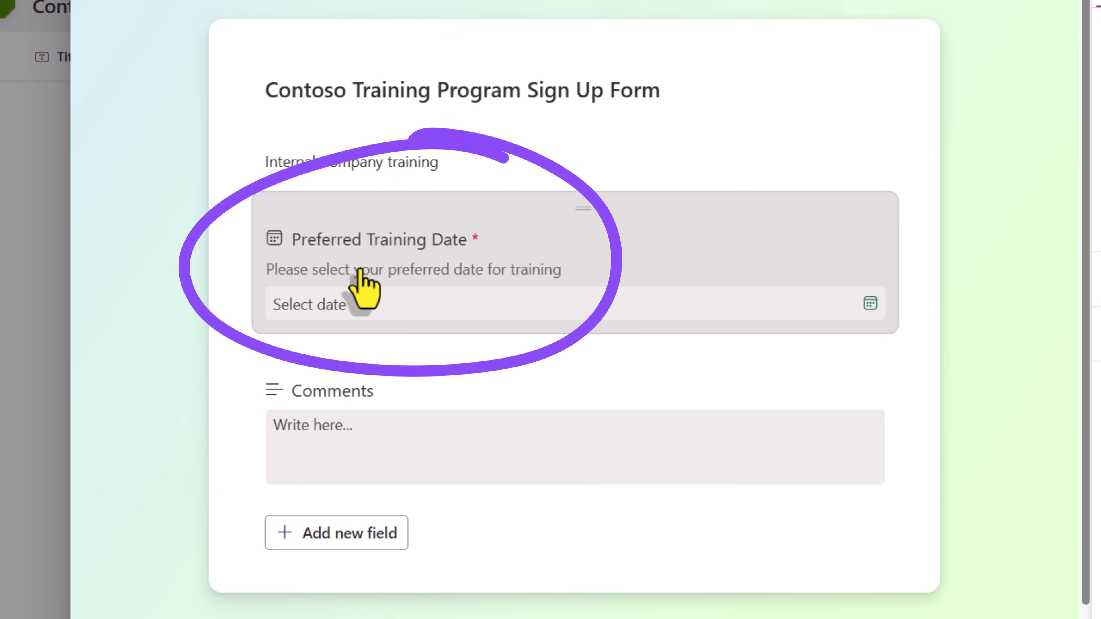
- Retitle the Comments field to 'Additional Comments or Questions'
left_click(353, 405)
key("ctrl+a")
key("BackSpace")
type("Additional Comments or Questions")
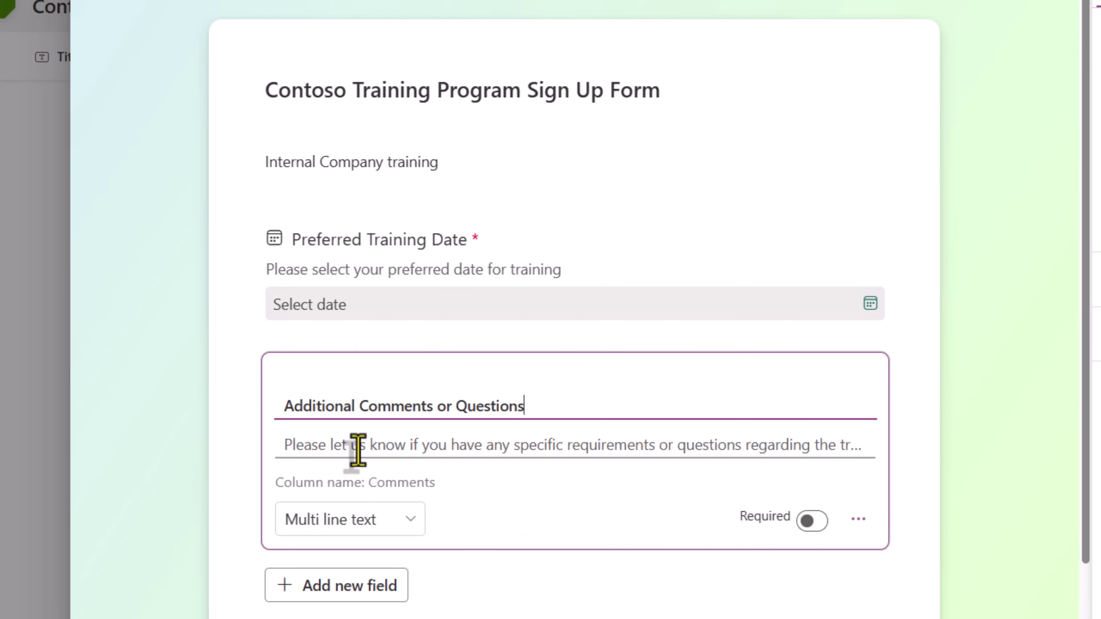
left_click(518, 512)
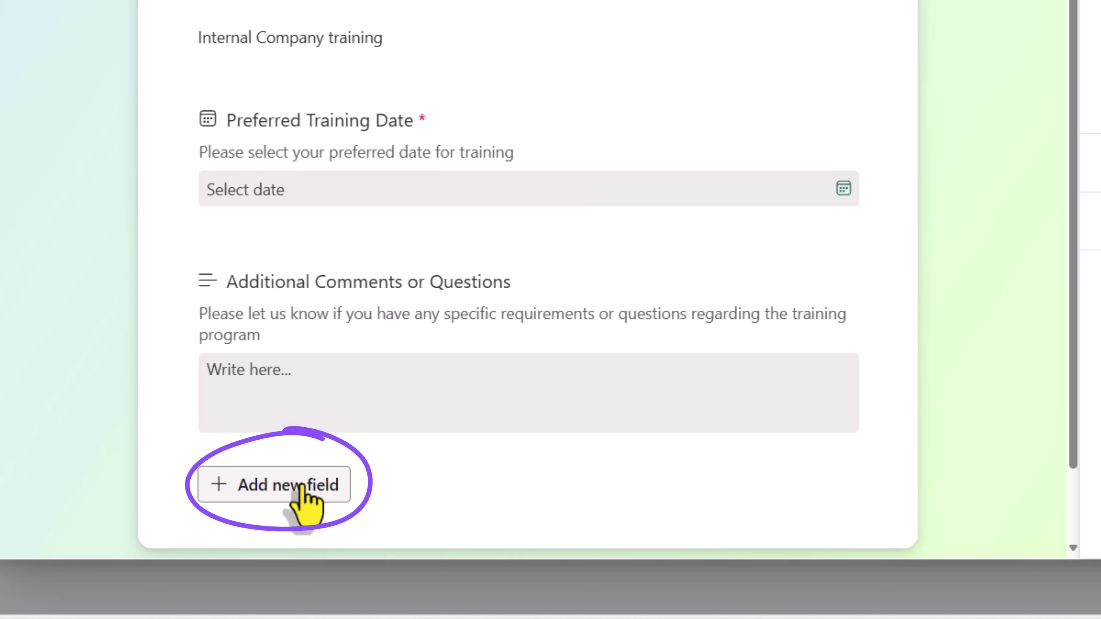
- Add a required Participant person field and move it to the top of the form
left_click(303, 488)
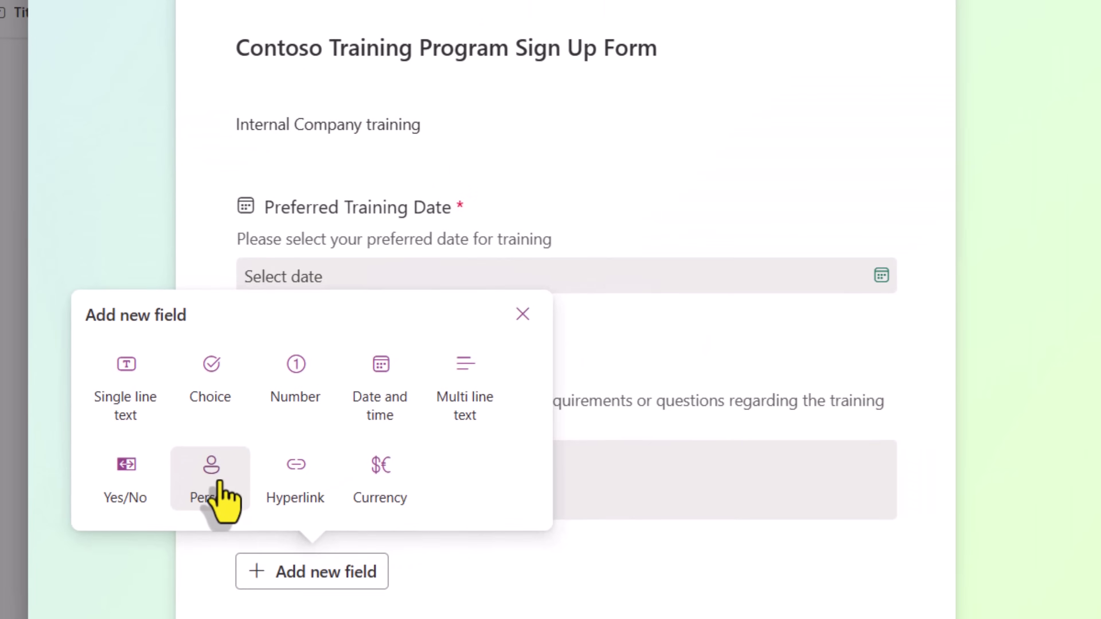
left_click(267, 416)
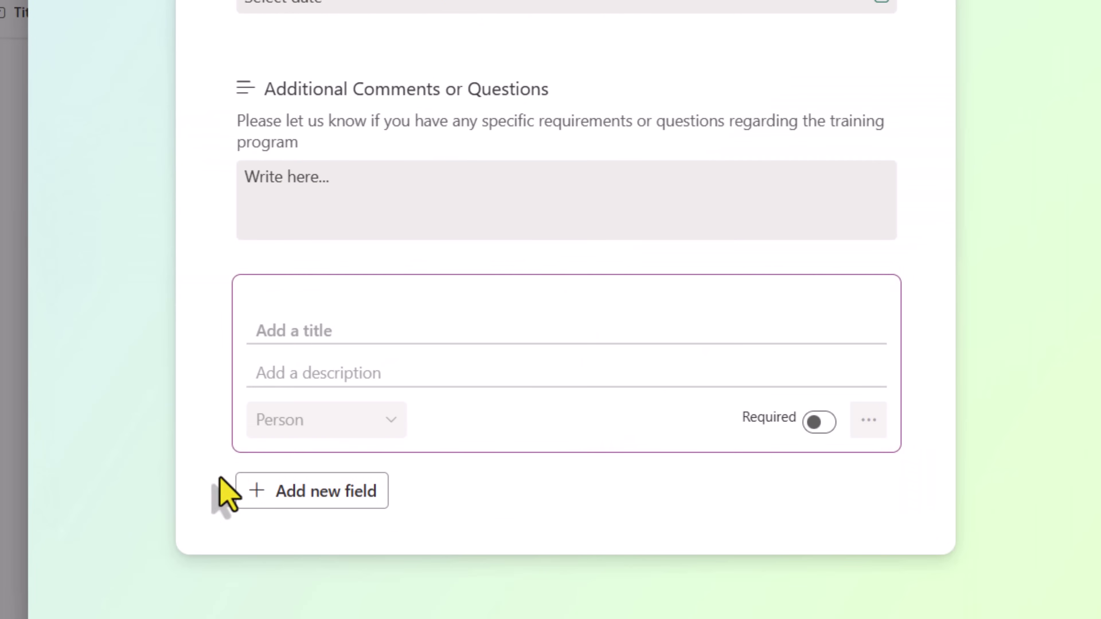
left_click(286, 330)
type("Participant")
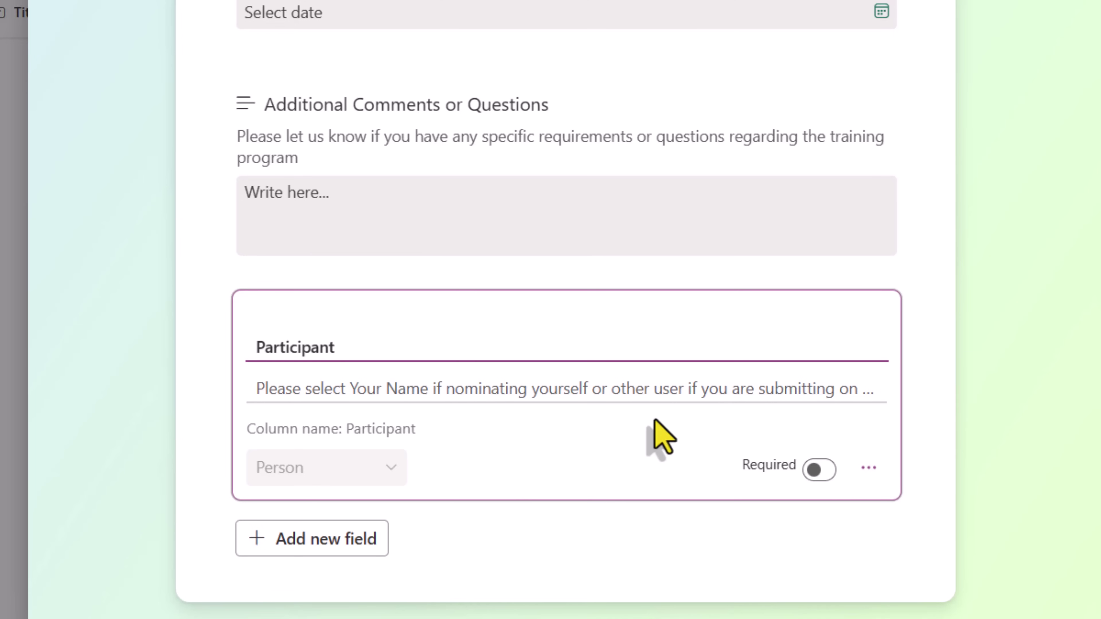
left_click(819, 470)
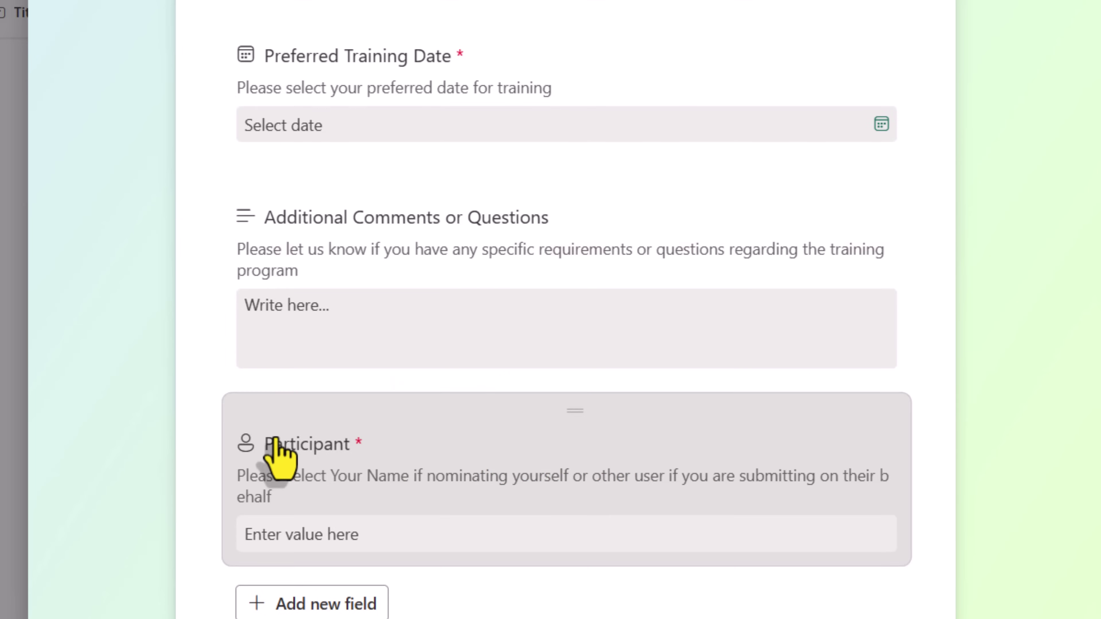
left_click_drag(276, 439, 260, 44)
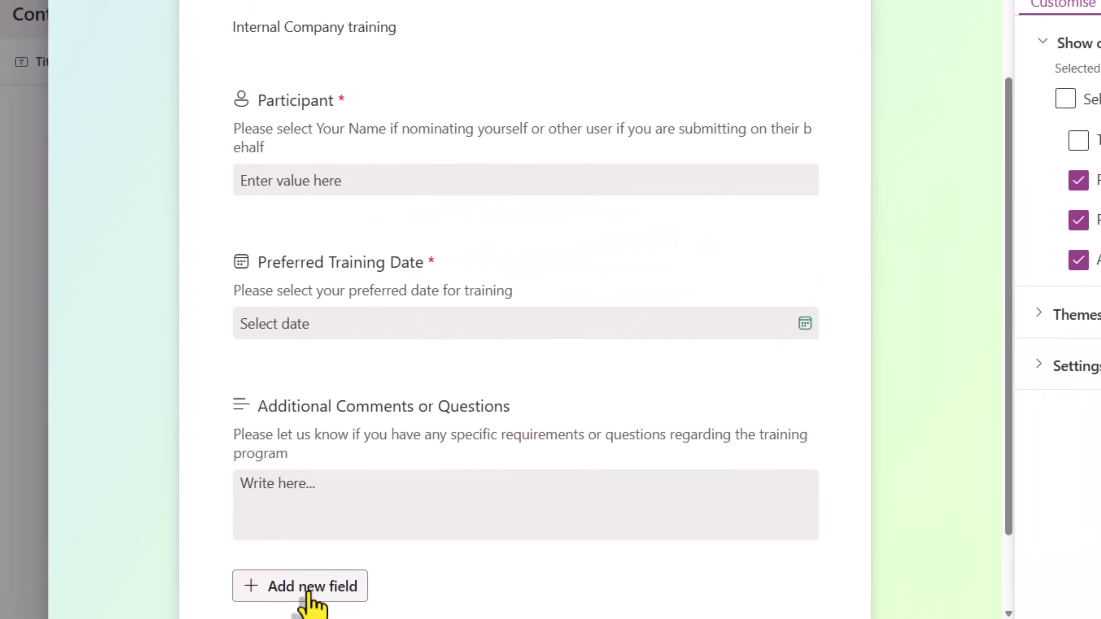
- Add a required Training Program choice field described 'Select Training Program', placed above Additional Comments
left_click(323, 607)
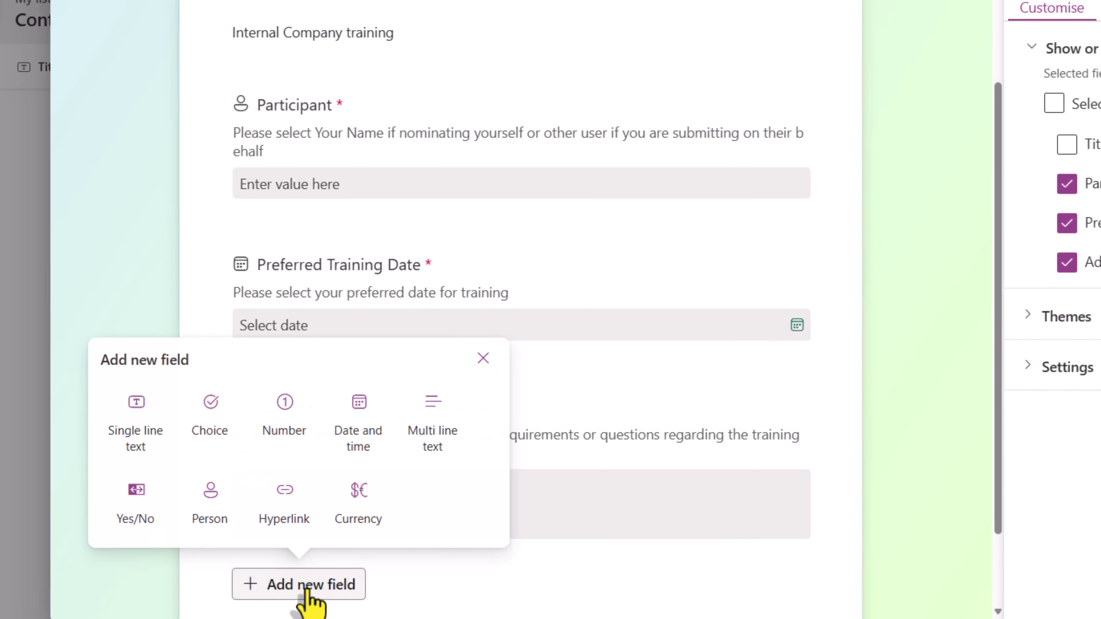
left_click(213, 435)
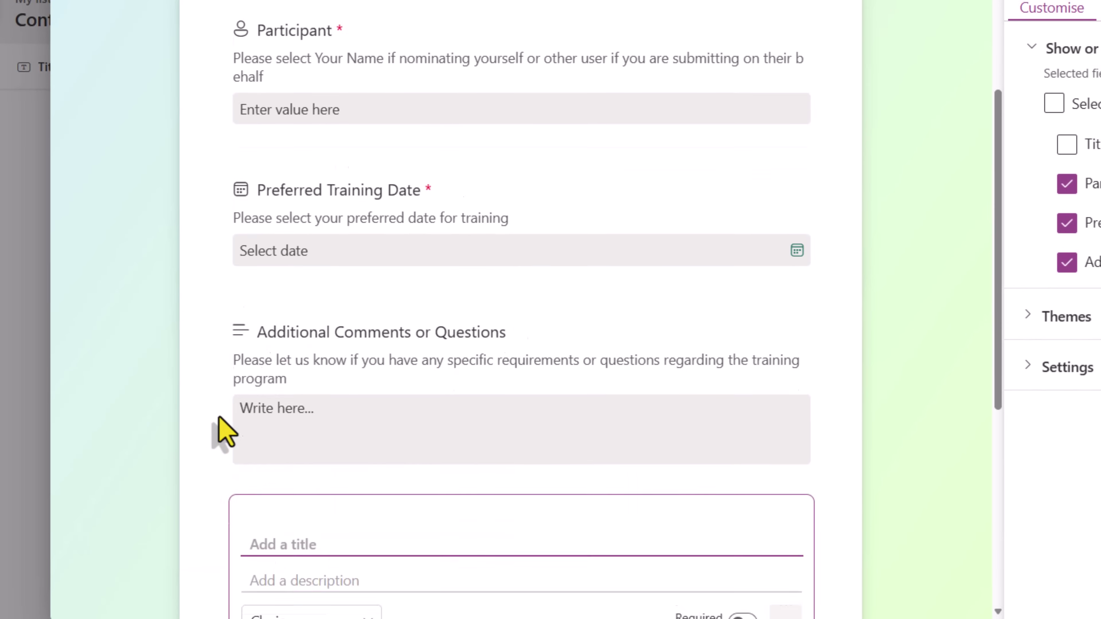
type("Training Program")
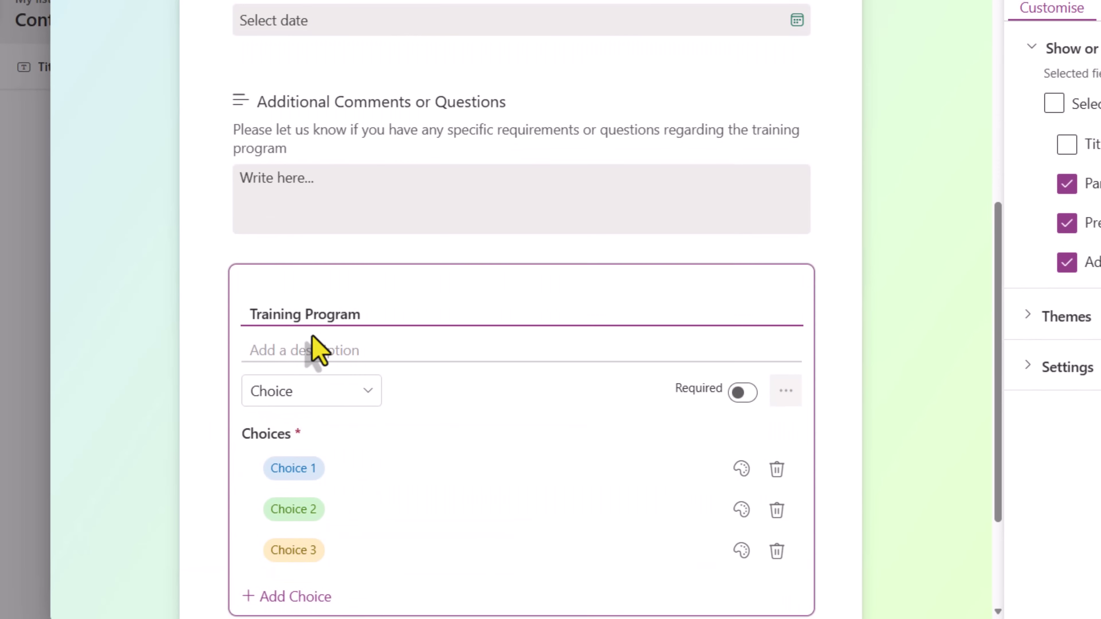
left_click(319, 350)
type("Select Training Program")
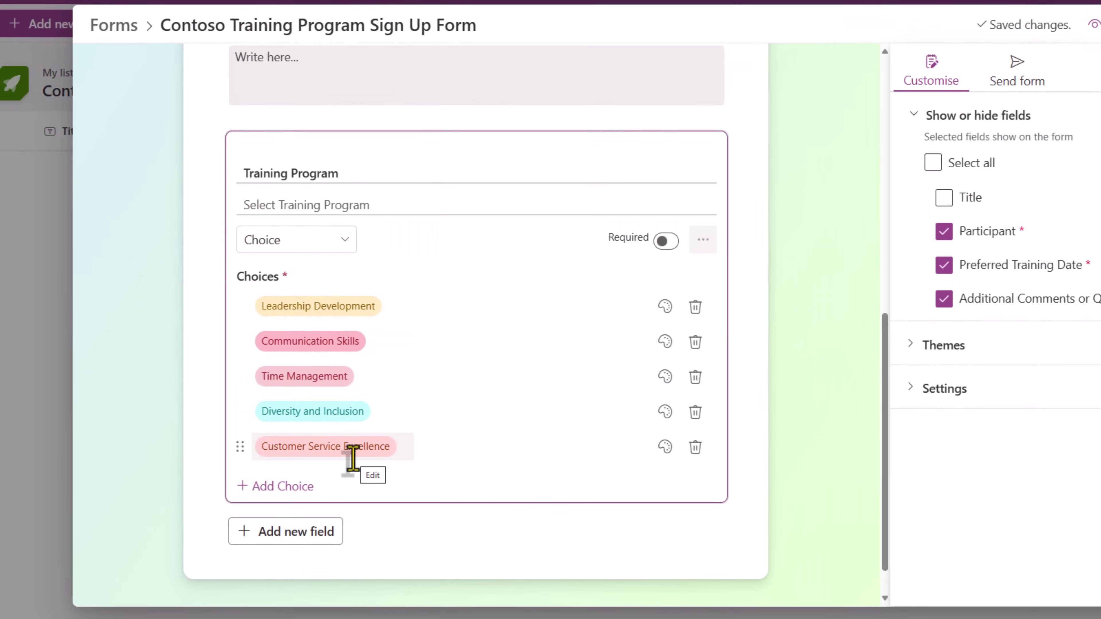
left_click(666, 241)
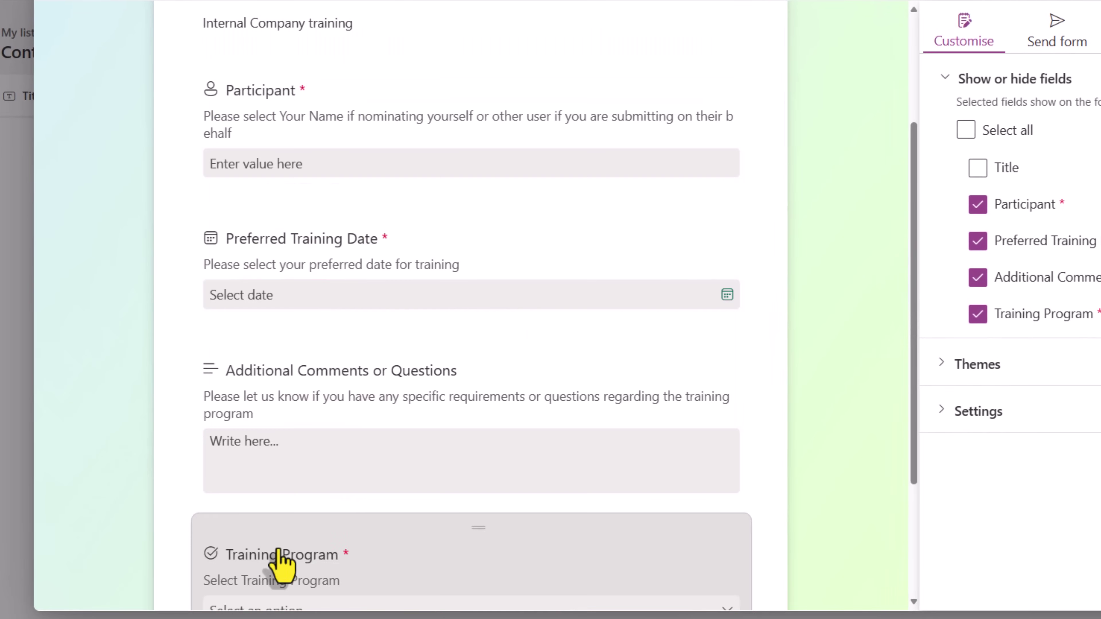
left_click_drag(283, 565, 554, 386)
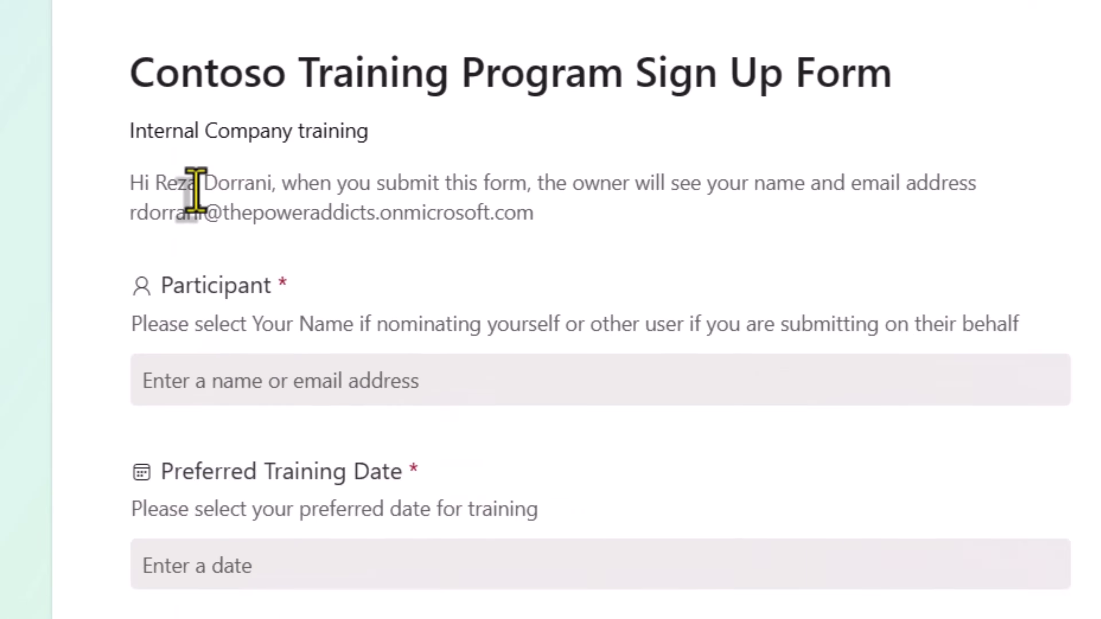
- In the form preview, leave the date and Training Program blank to trigger the can't-leave-blank errors
left_click_drag(155, 183, 272, 182)
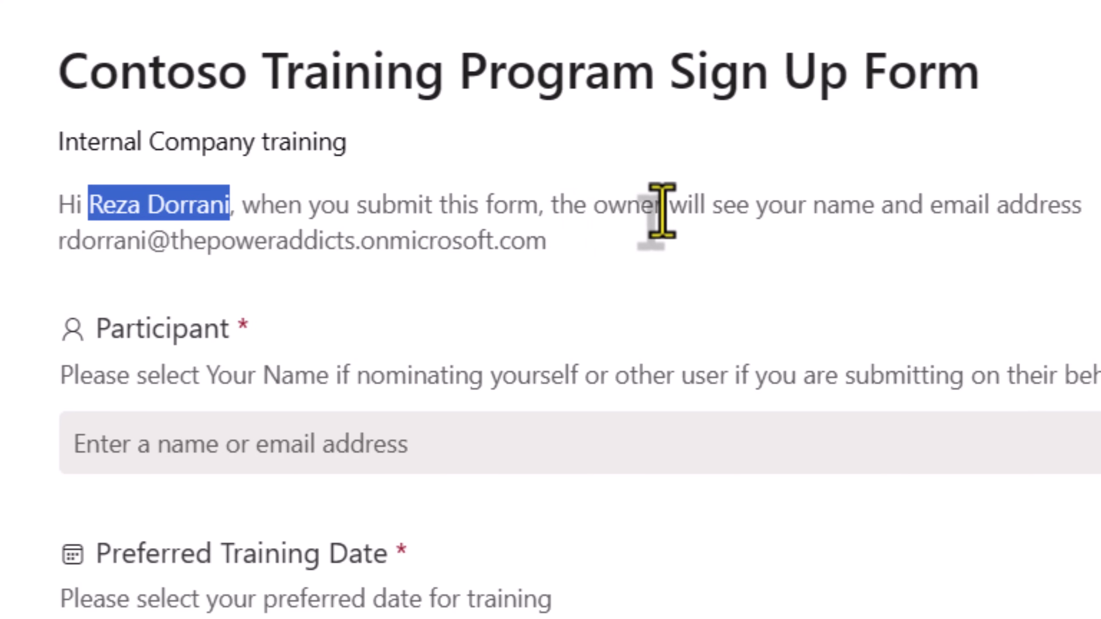
left_click_drag(547, 203, 671, 209)
left_click(708, 275)
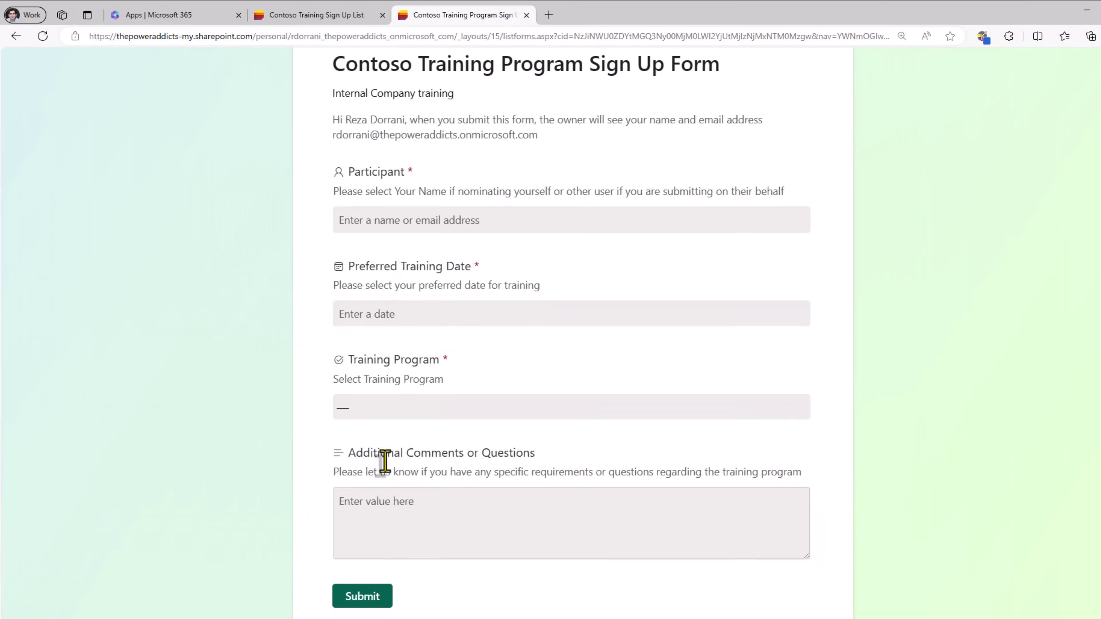
left_click(401, 314)
left_click(447, 408)
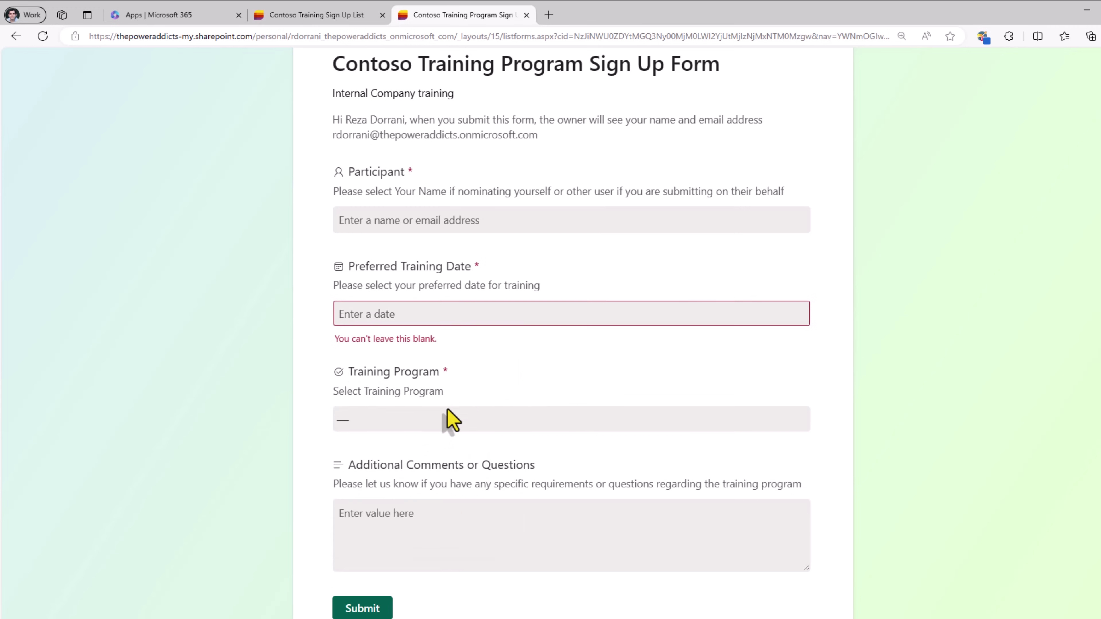
left_click(522, 365)
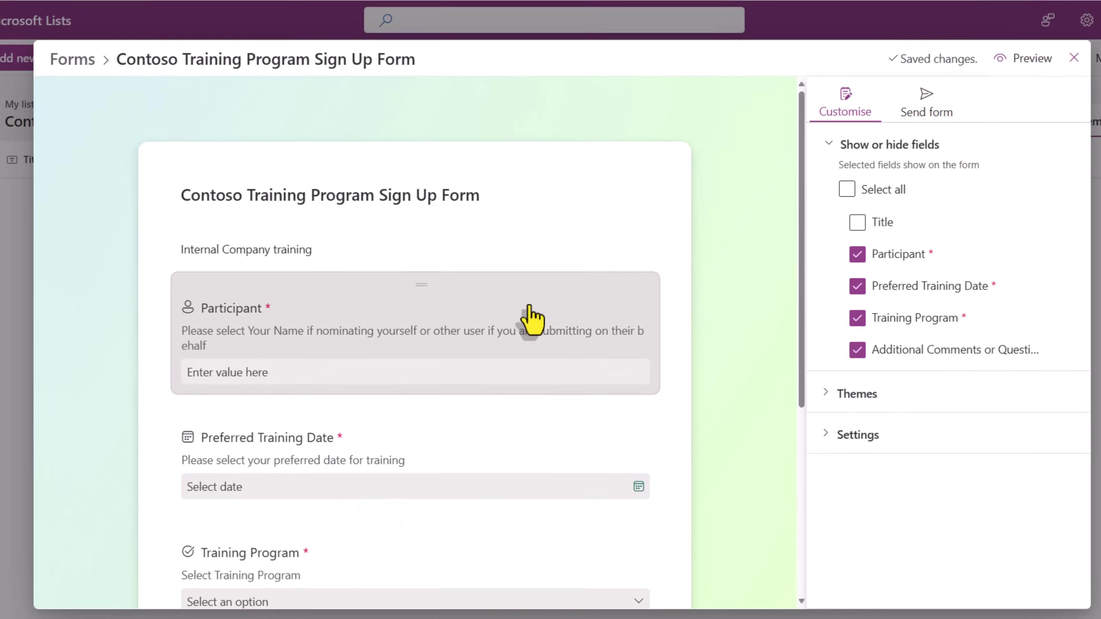
- Give the form a custom style with a green background and green theme colour
left_click(829, 393)
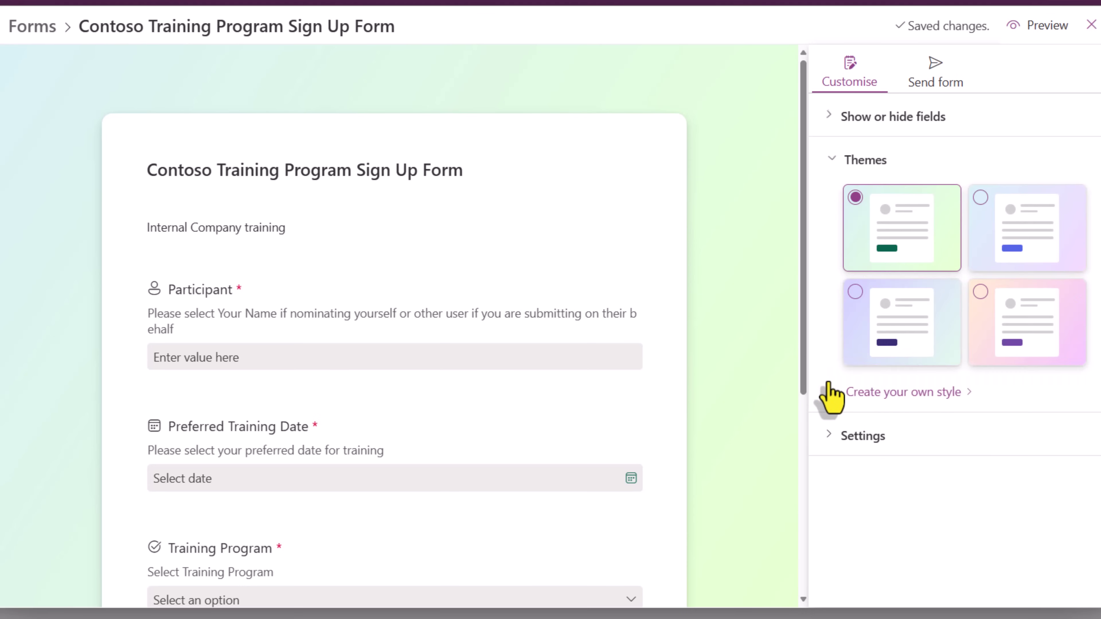
left_click(1015, 262)
left_click(916, 337)
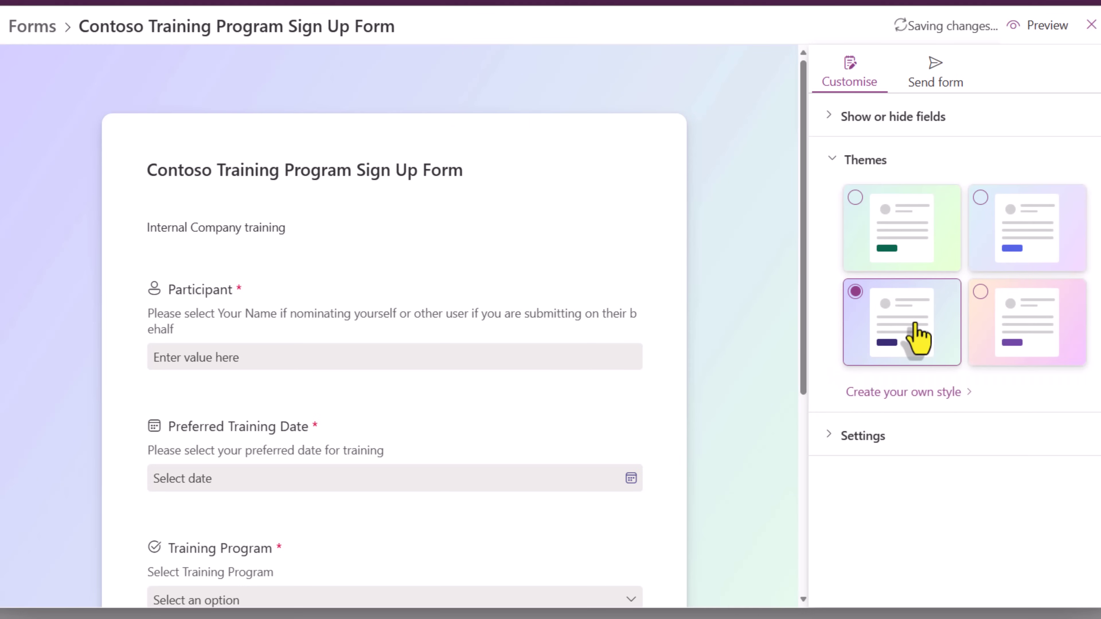
left_click(1006, 328)
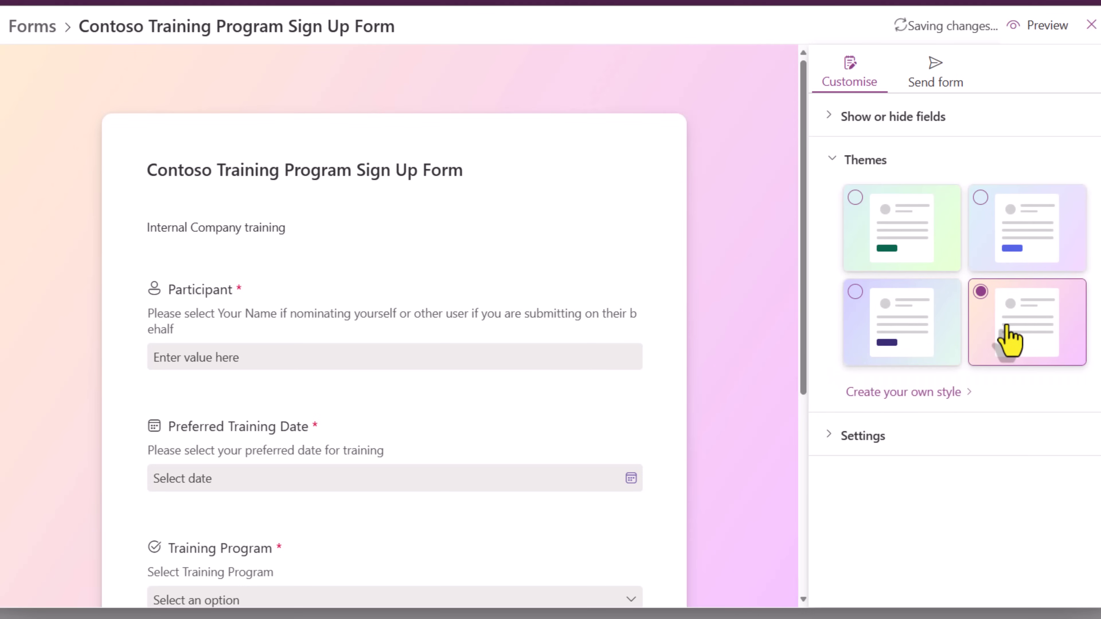
left_click(962, 394)
left_click(1047, 210)
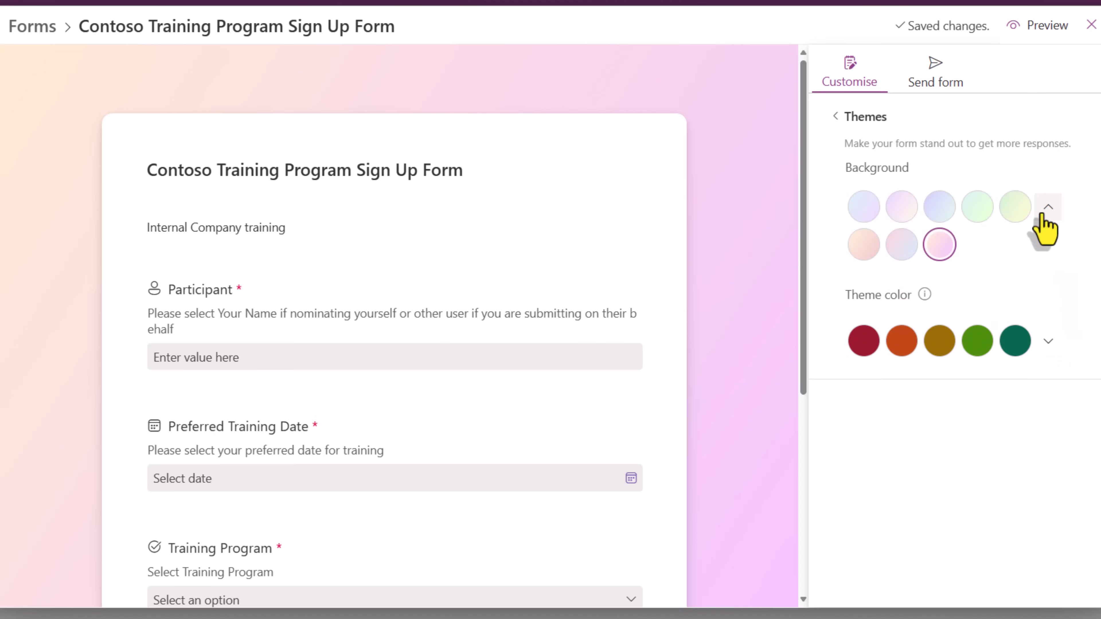
left_click(977, 205)
left_click(978, 340)
left_click(836, 116)
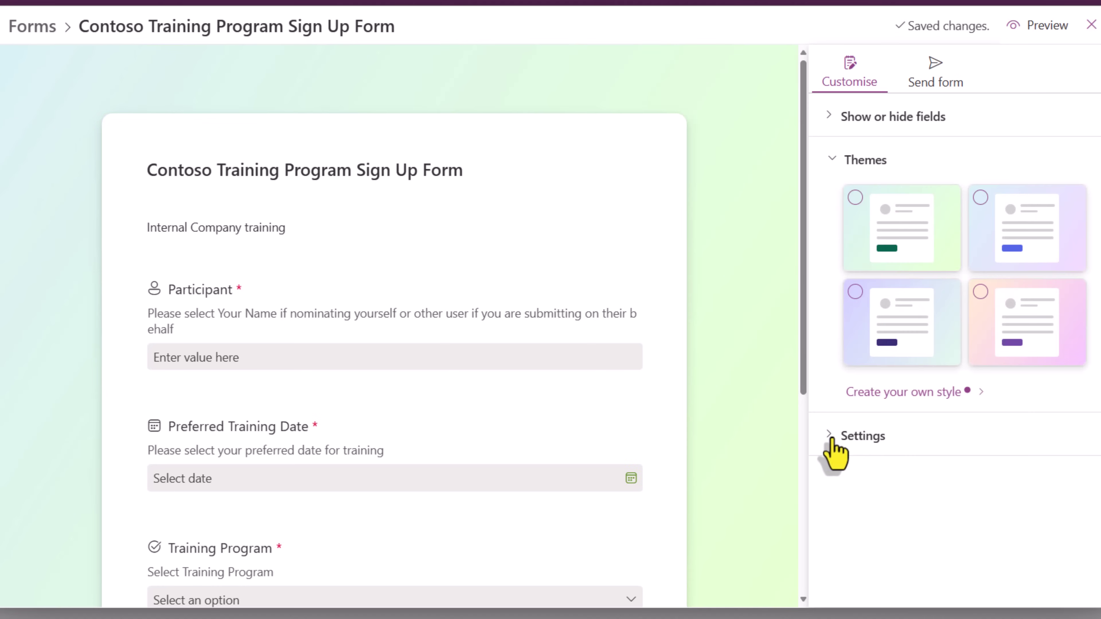
- Set the confirmation message to 'Thank you for submitting your request for training program!' and show sharing options
left_click(832, 438)
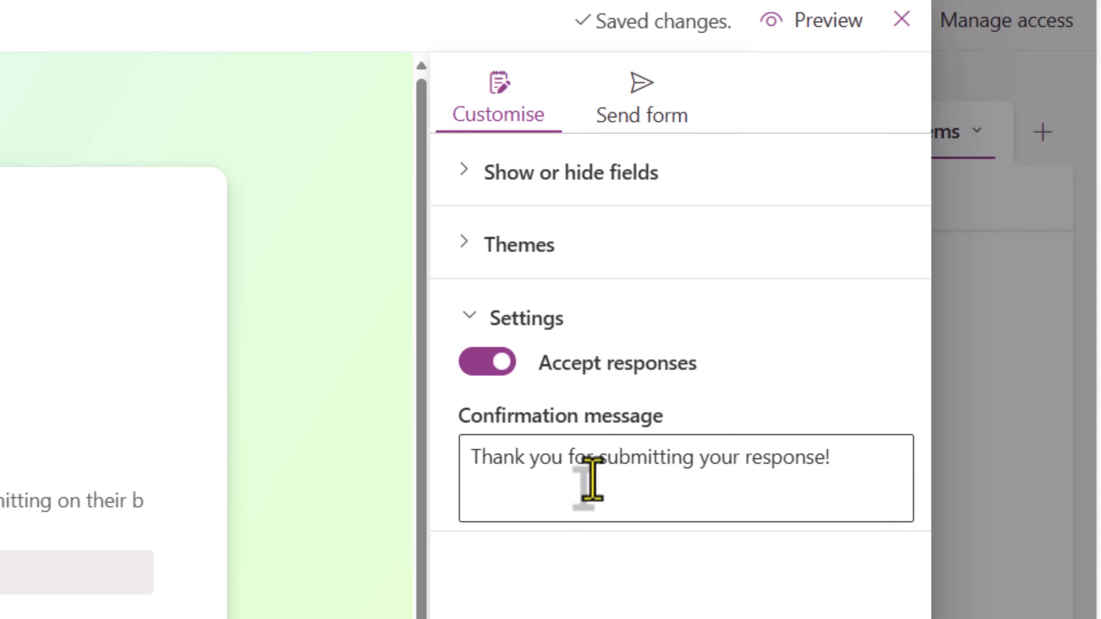
key("ctrl+a")
type("Thank you for submitting your request for training program")
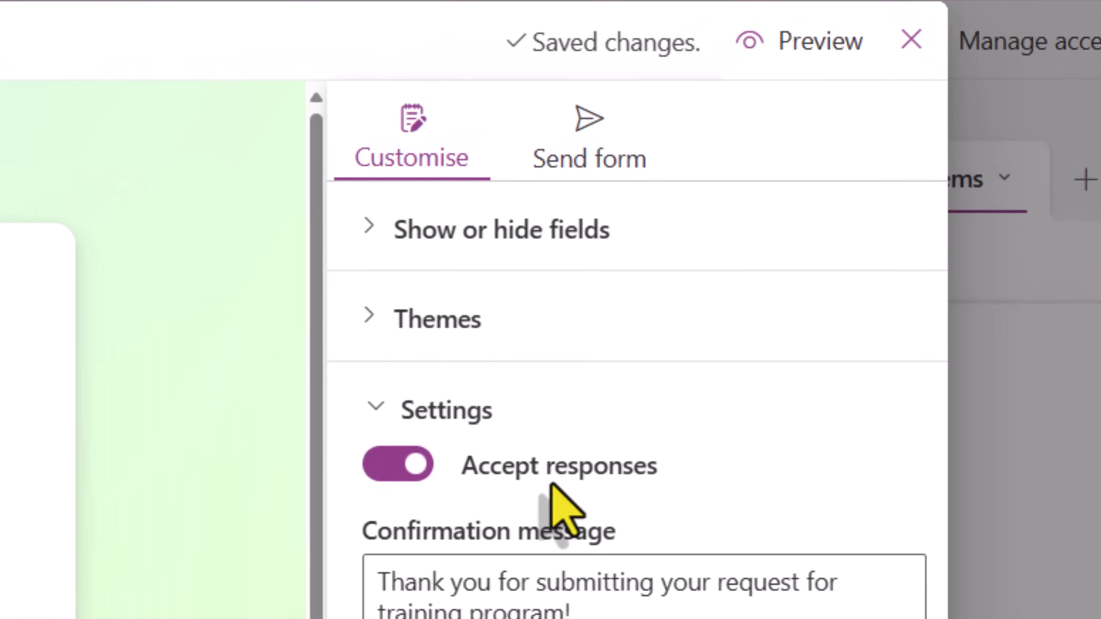
left_click(581, 141)
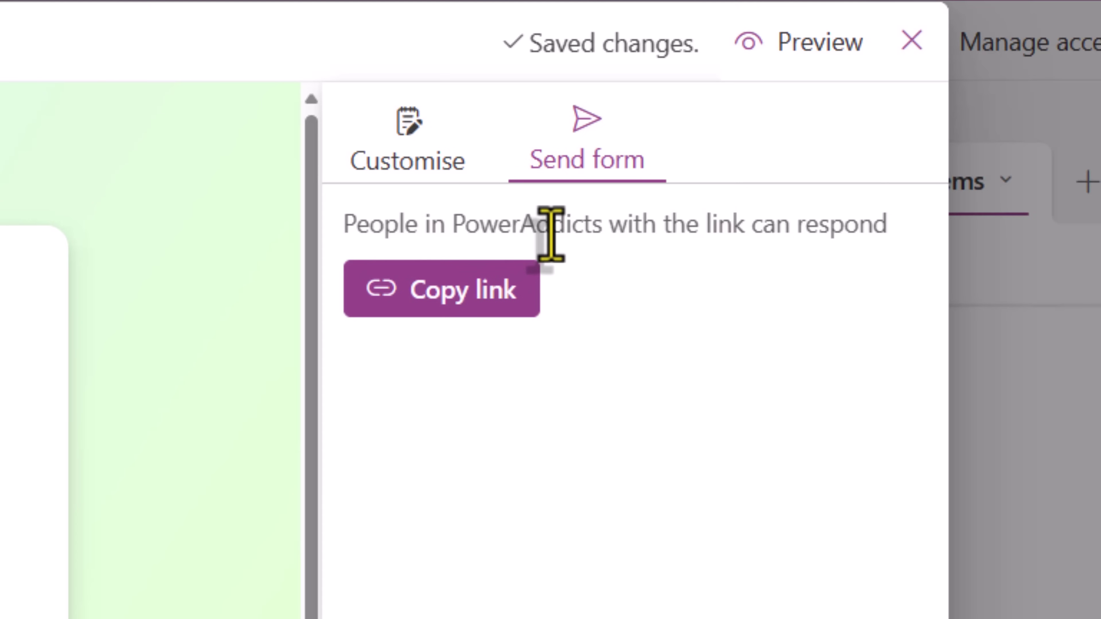
- Copy the sign-up form's link so another user can open it
left_click(474, 289)
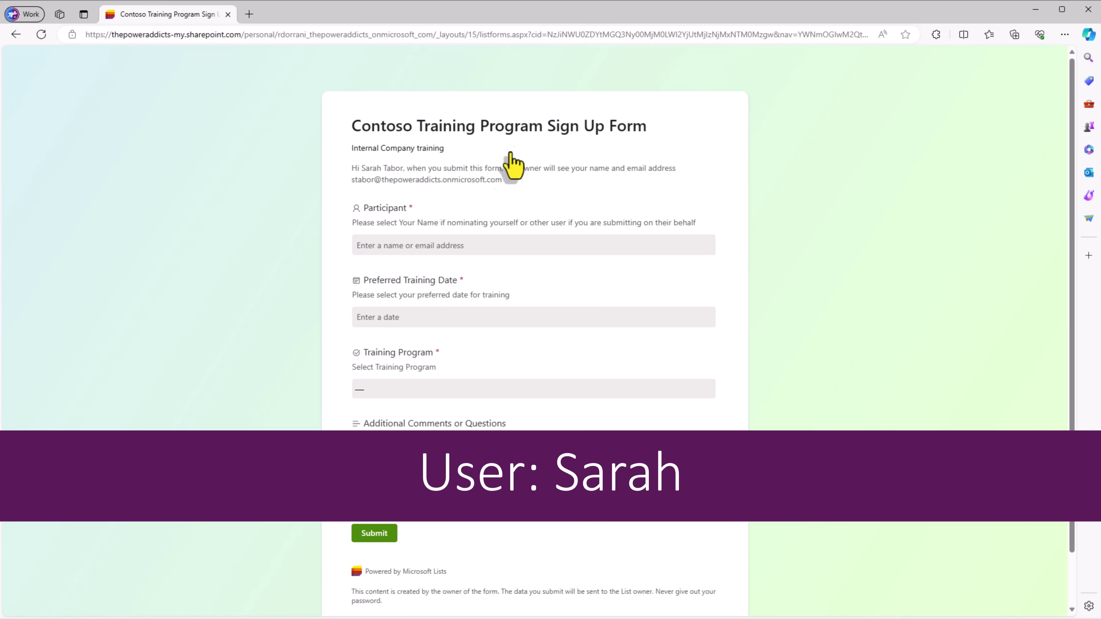
- Sign the chosen participant up for Communication Skills on 4/3/2024 and submit
left_click(435, 245)
type("sarah")
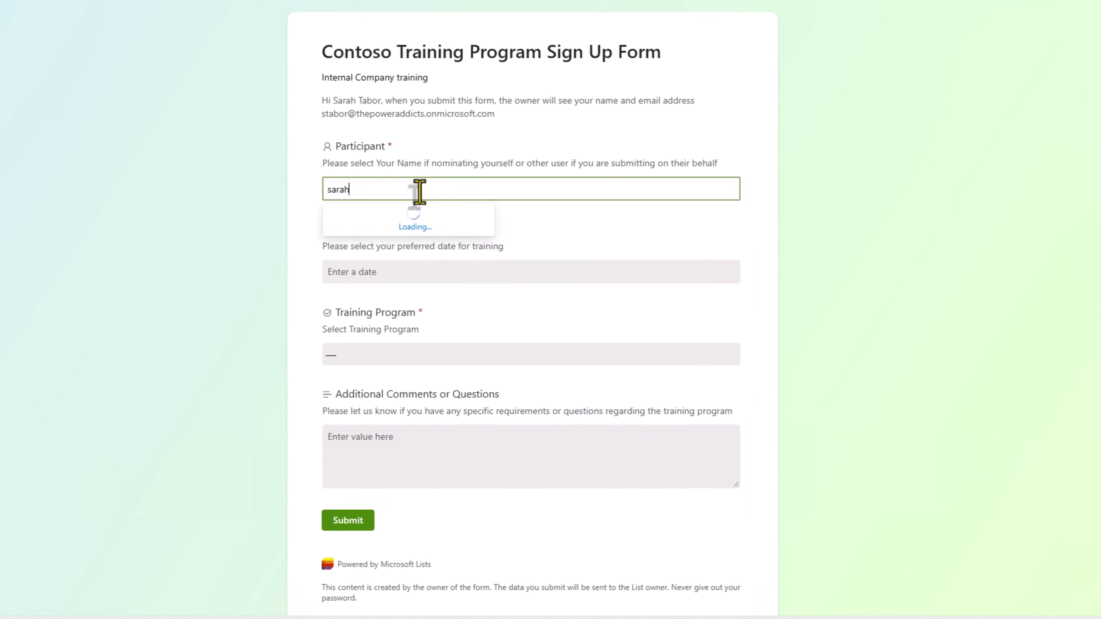
left_click(390, 223)
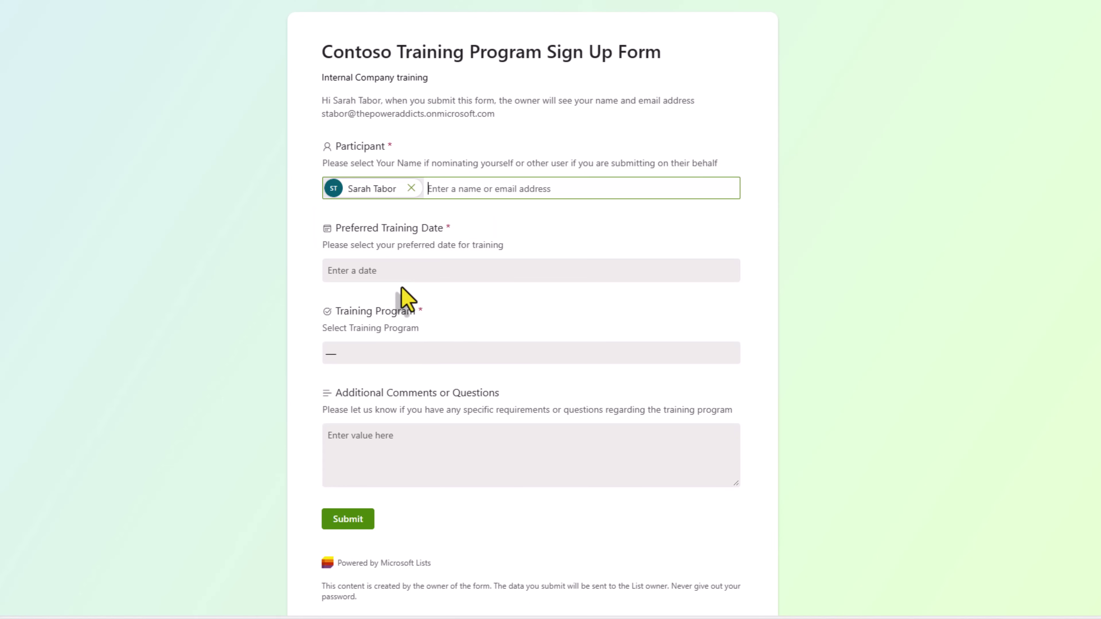
left_click(386, 271)
left_click(405, 444)
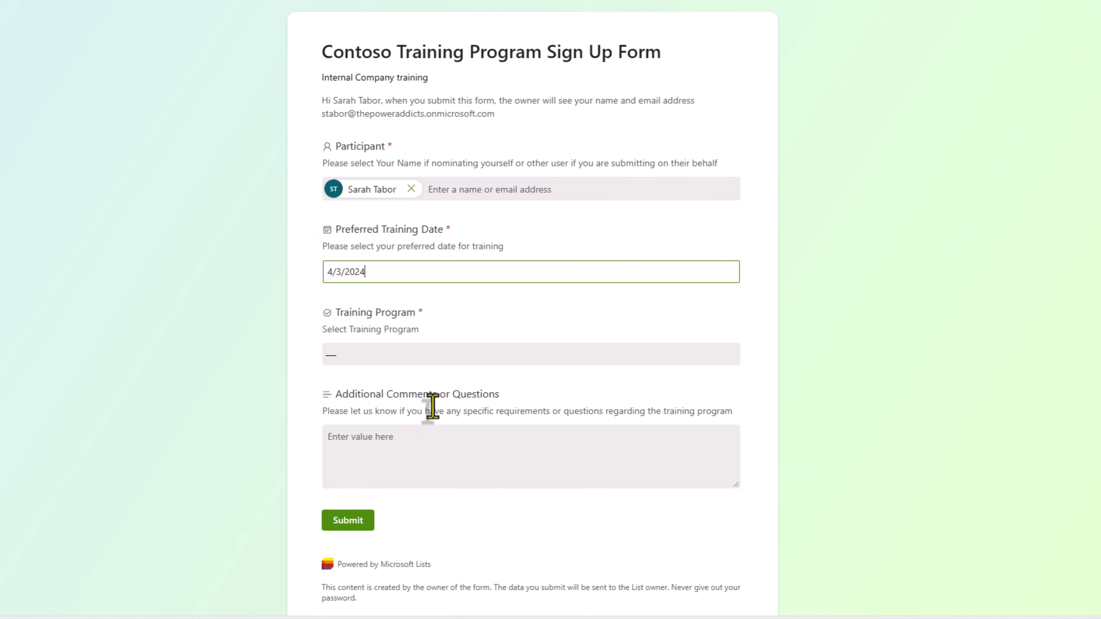
left_click(376, 358)
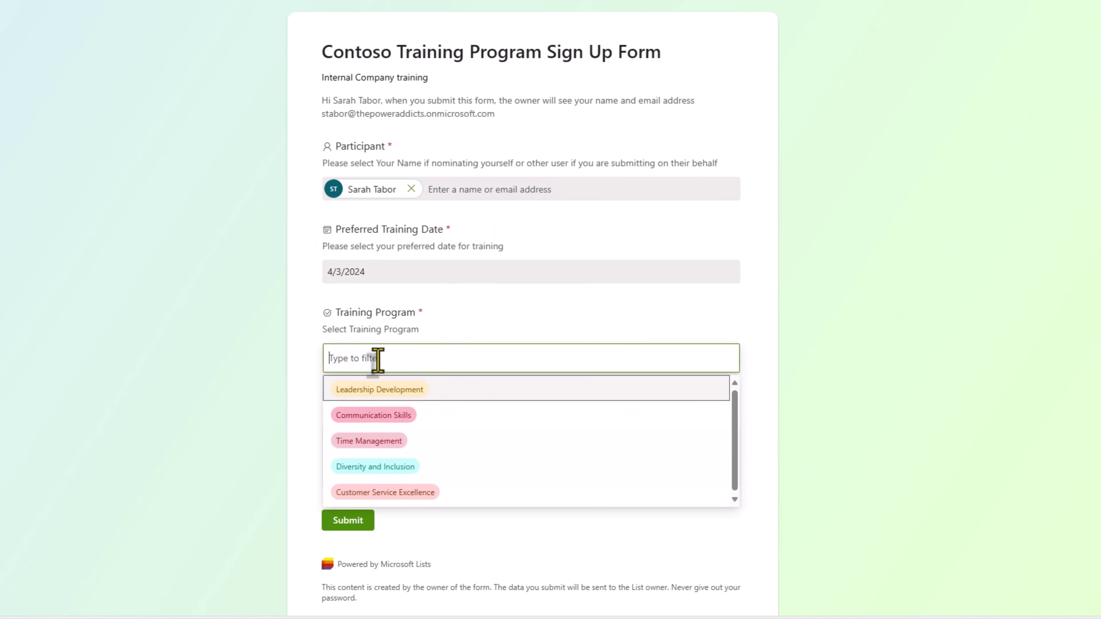
left_click(384, 416)
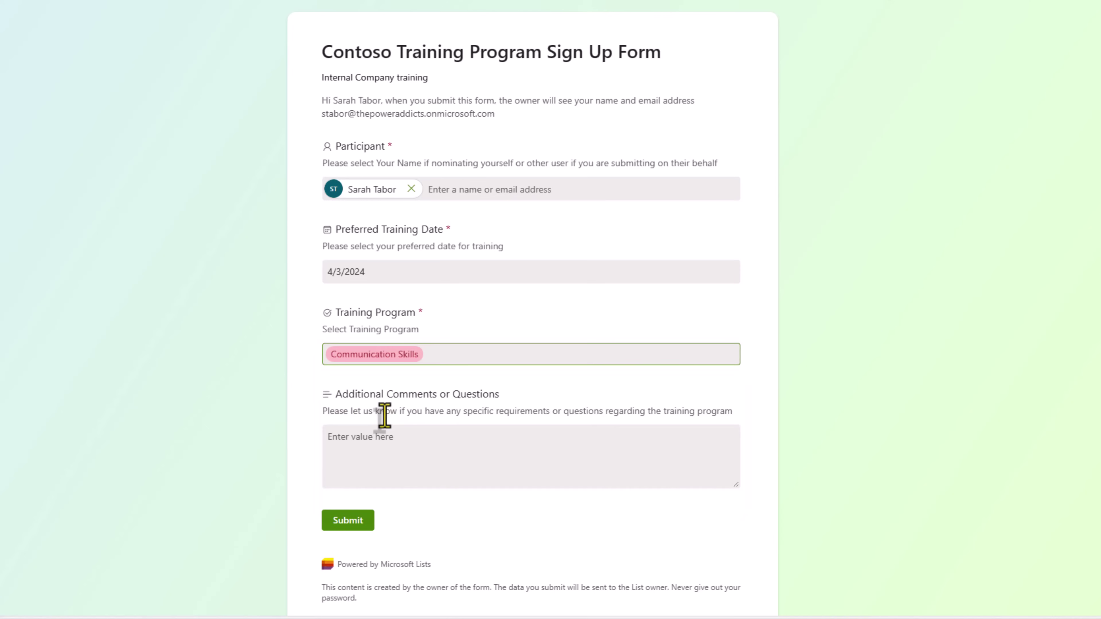
left_click(357, 524)
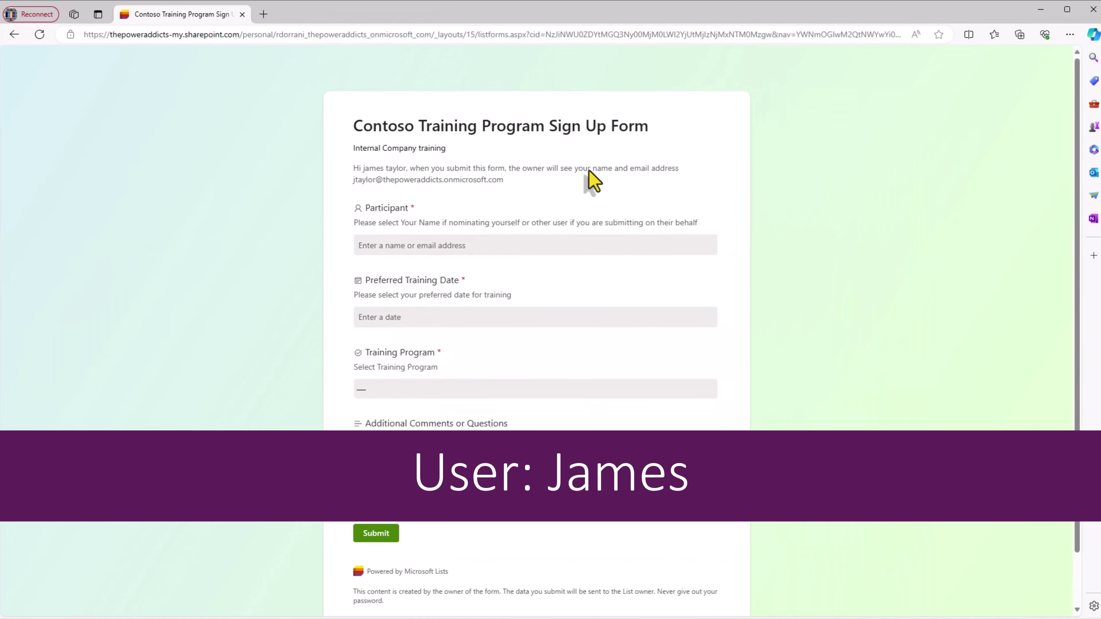
- Submit a Diversity and Inclusion sign-up for 3/28/2024
left_click(435, 246)
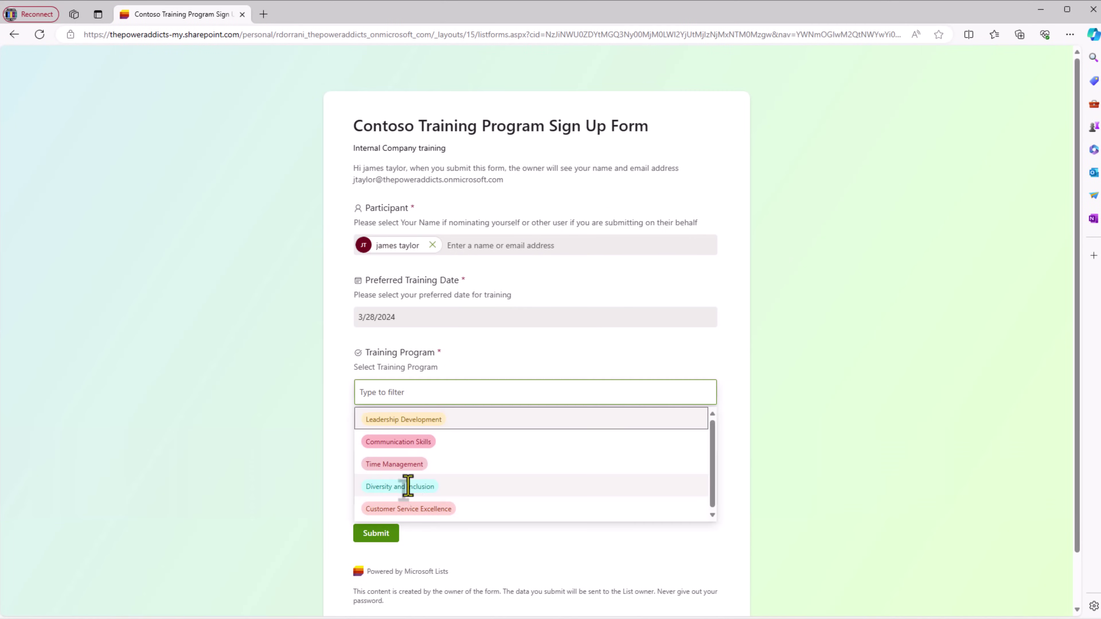
left_click(408, 487)
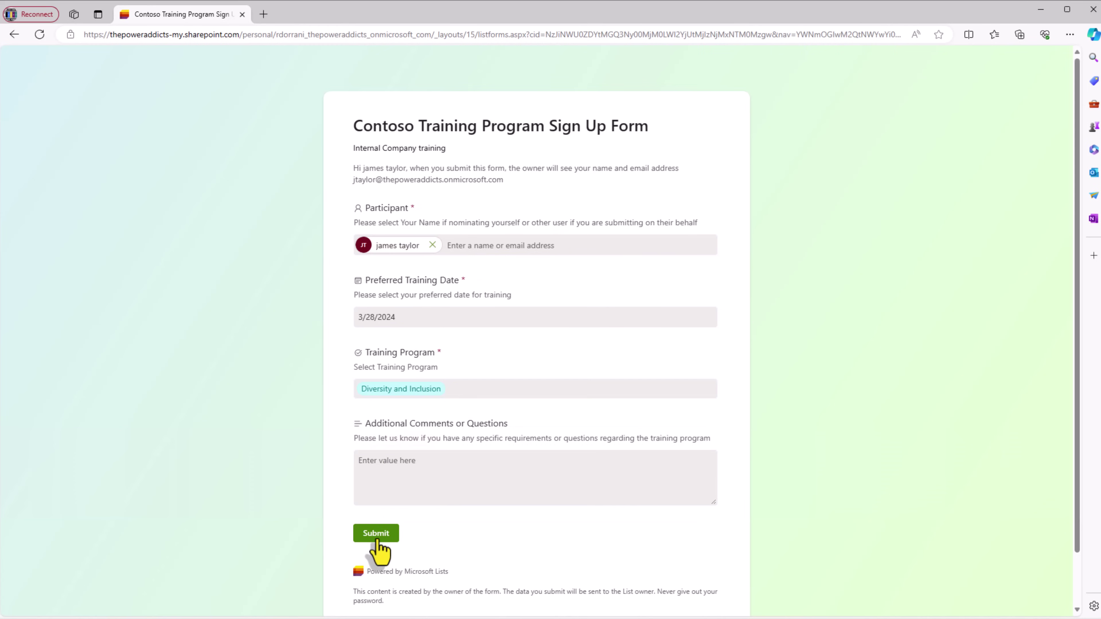
left_click(376, 537)
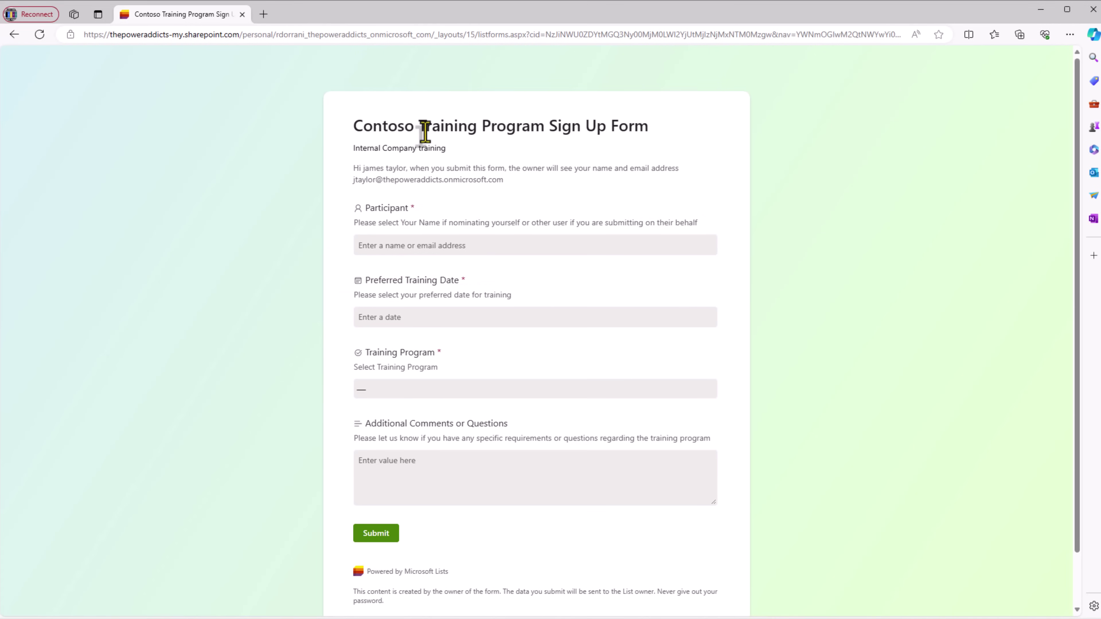
- Submit a second participant's Leadership Development sign-up for 3/27/2024
left_click(374, 246)
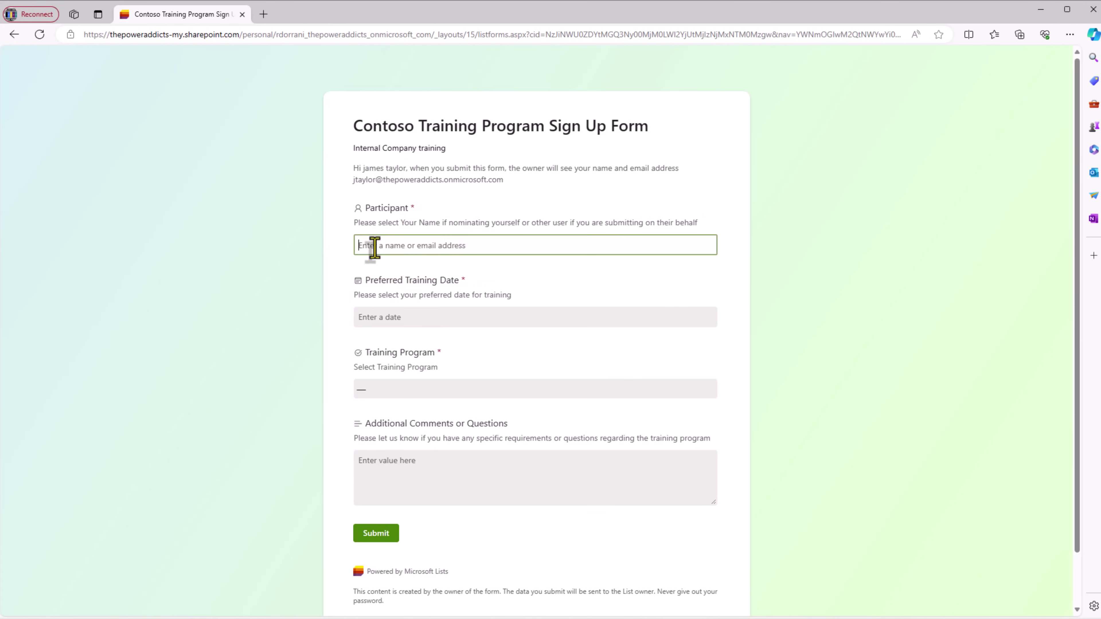
type("james")
left_click(396, 274)
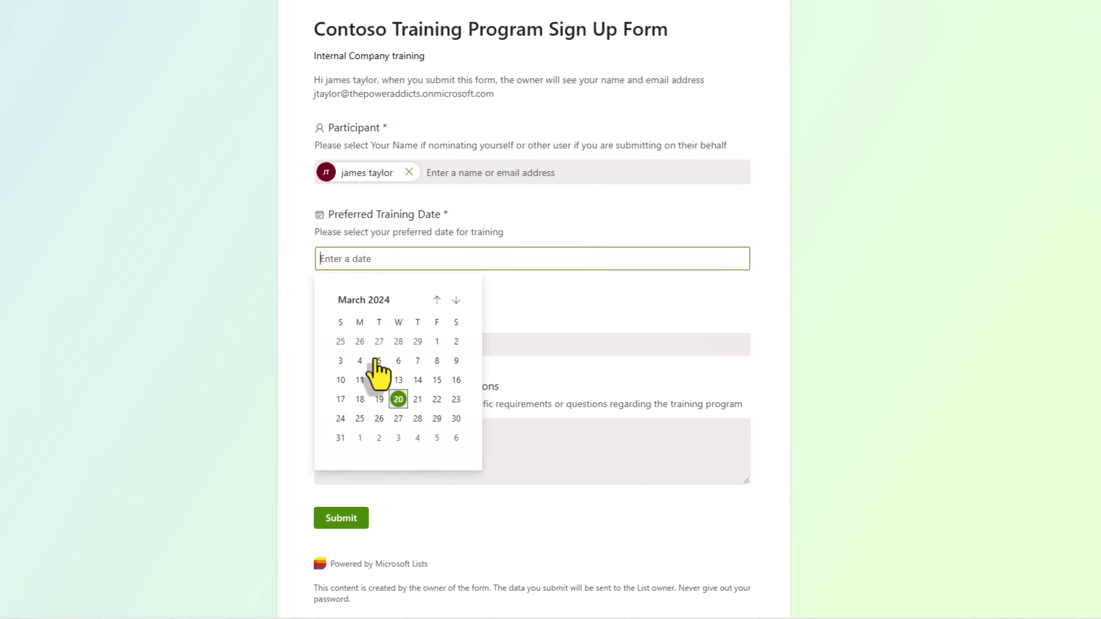
left_click(398, 418)
left_click(369, 345)
left_click(375, 379)
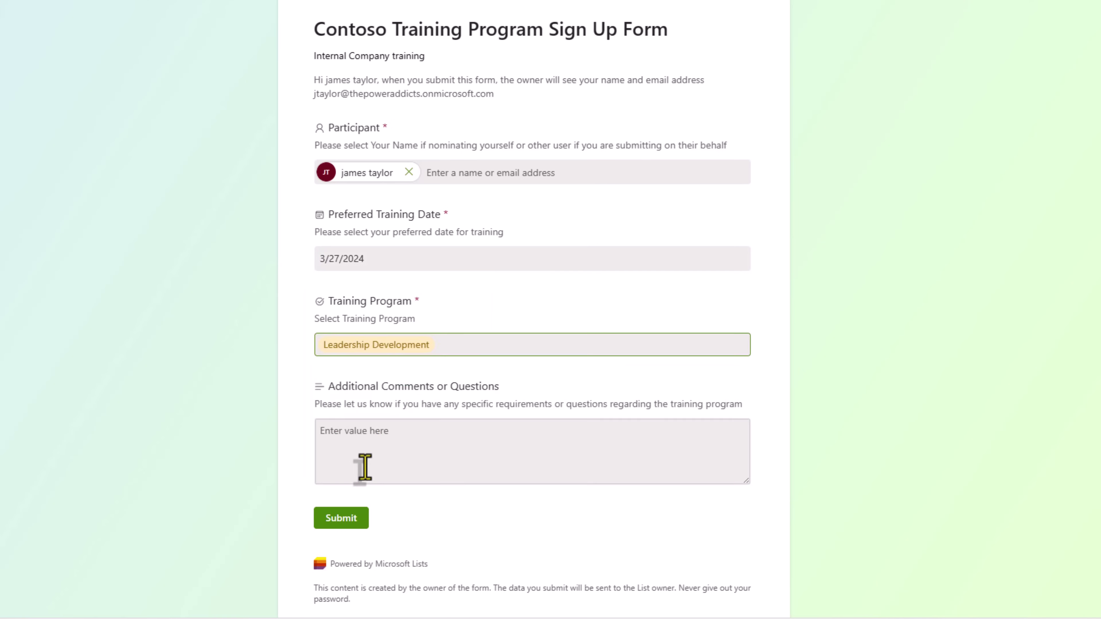
left_click(341, 518)
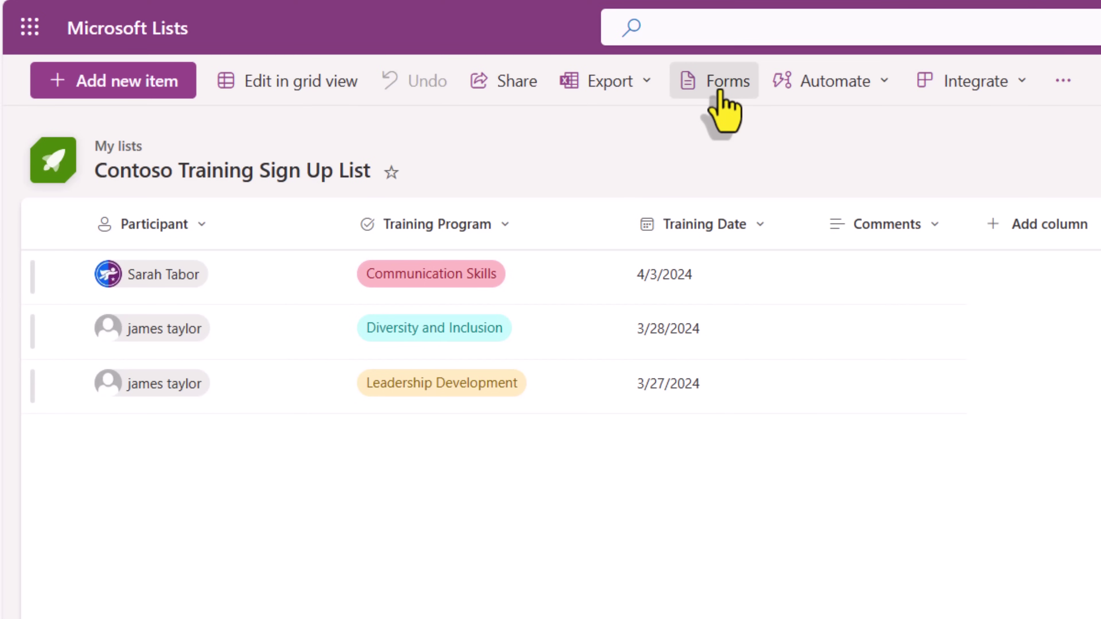
- Choose Stop accepting responses on the sign-up form card and confirm, so it shows Closed
left_click(721, 93)
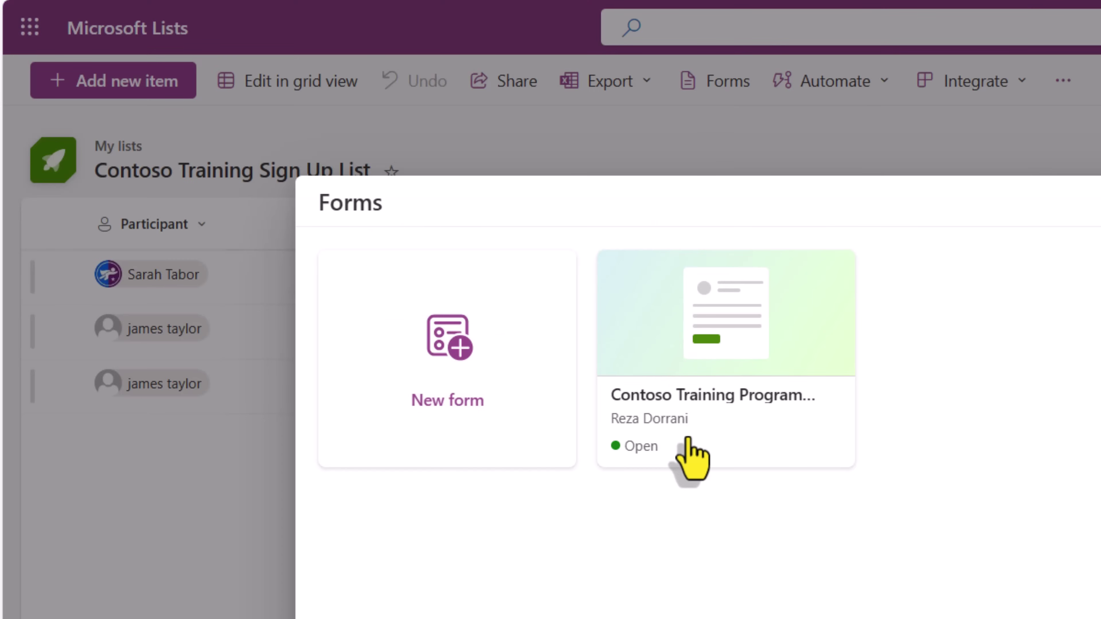
mouse_move(688, 439)
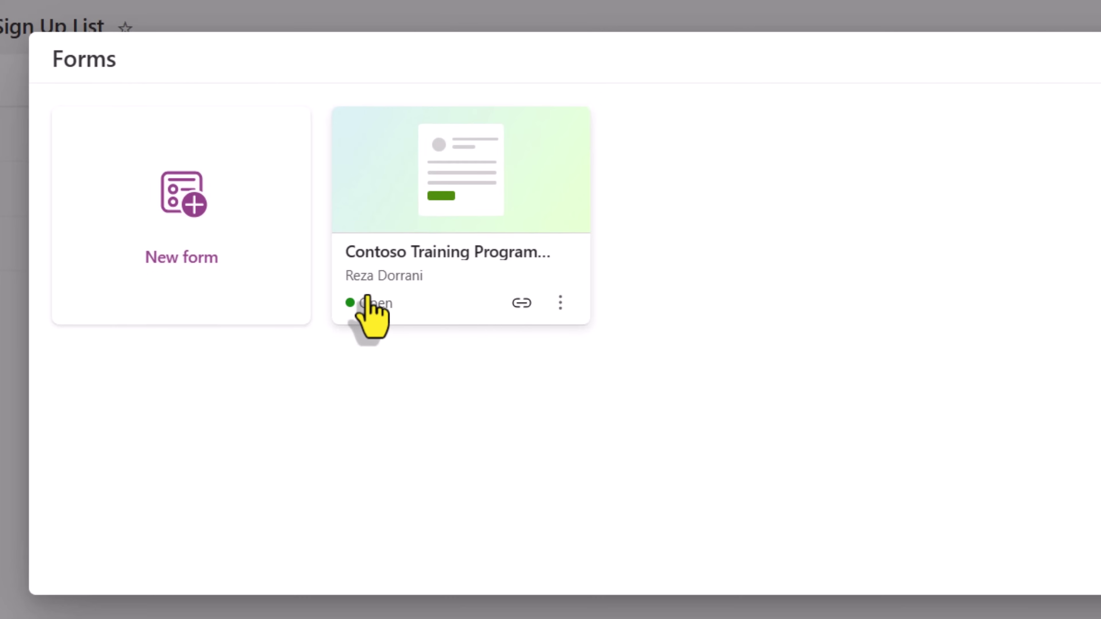
left_click(561, 304)
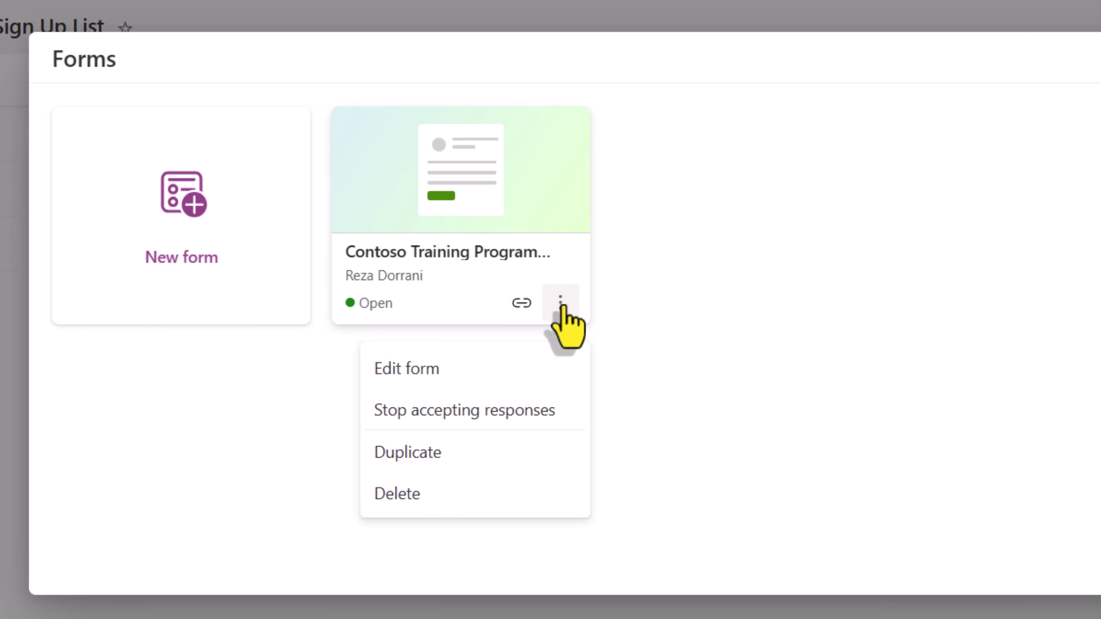
left_click(494, 418)
left_click(651, 374)
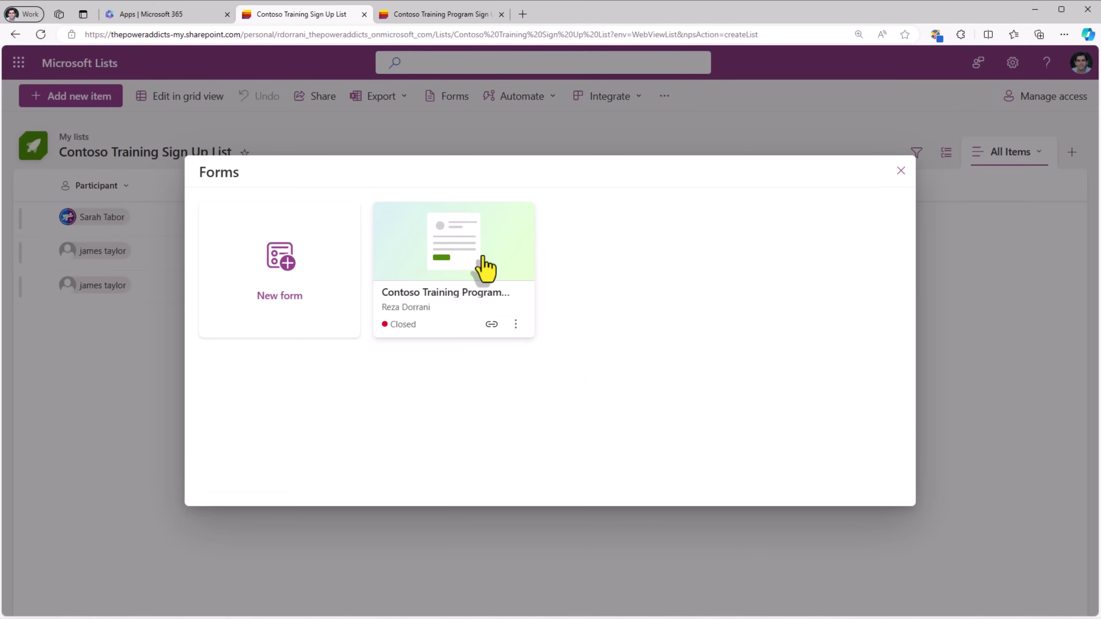
- Switch Accept responses back on in the sign-up form's Settings
left_click(484, 270)
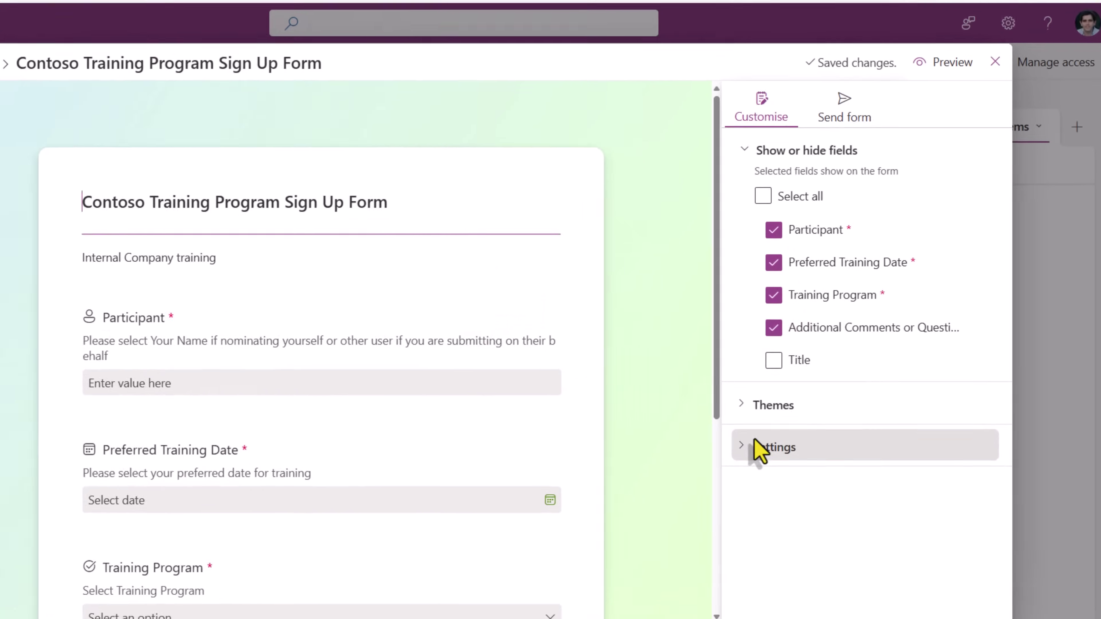
left_click(783, 431)
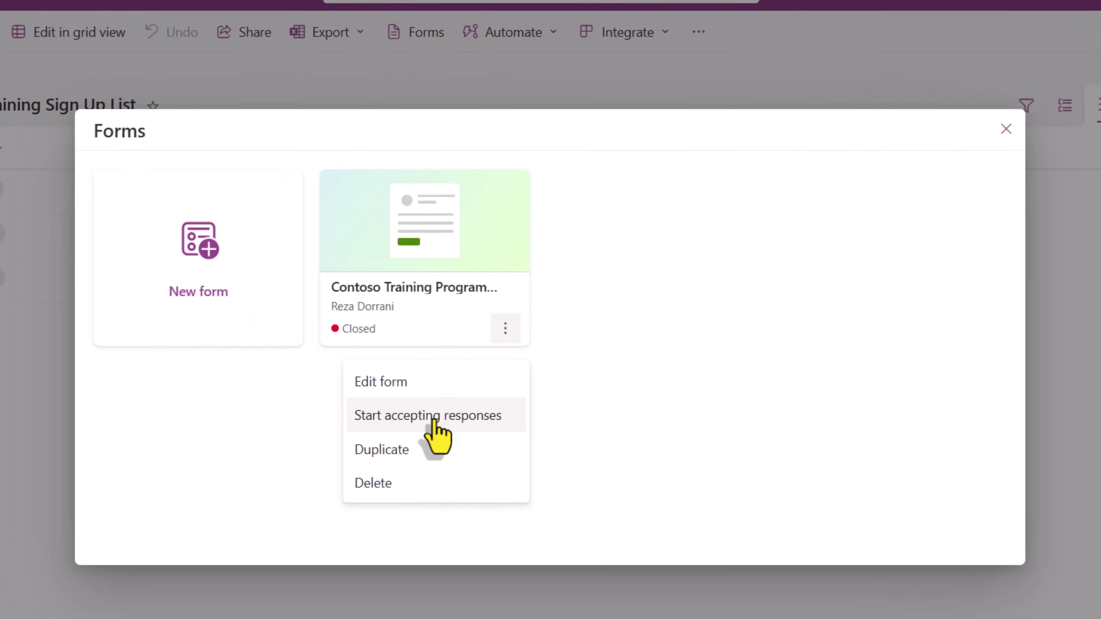
left_click(432, 417)
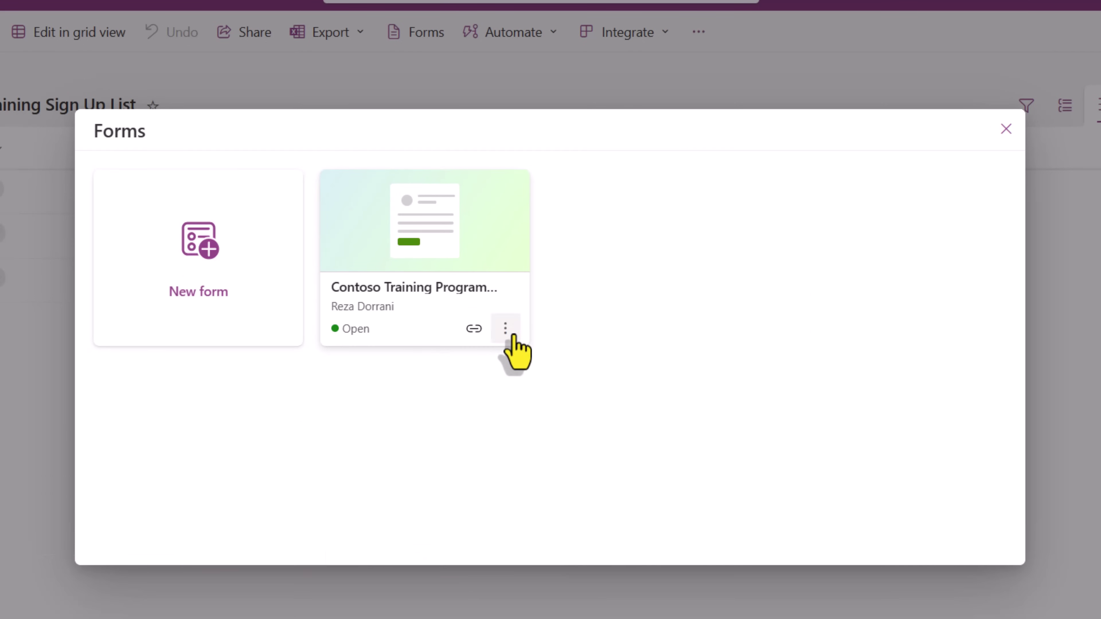
- Duplicate the sign-up form and remove 'Copy of' from the copy's title
left_click(505, 329)
left_click(385, 456)
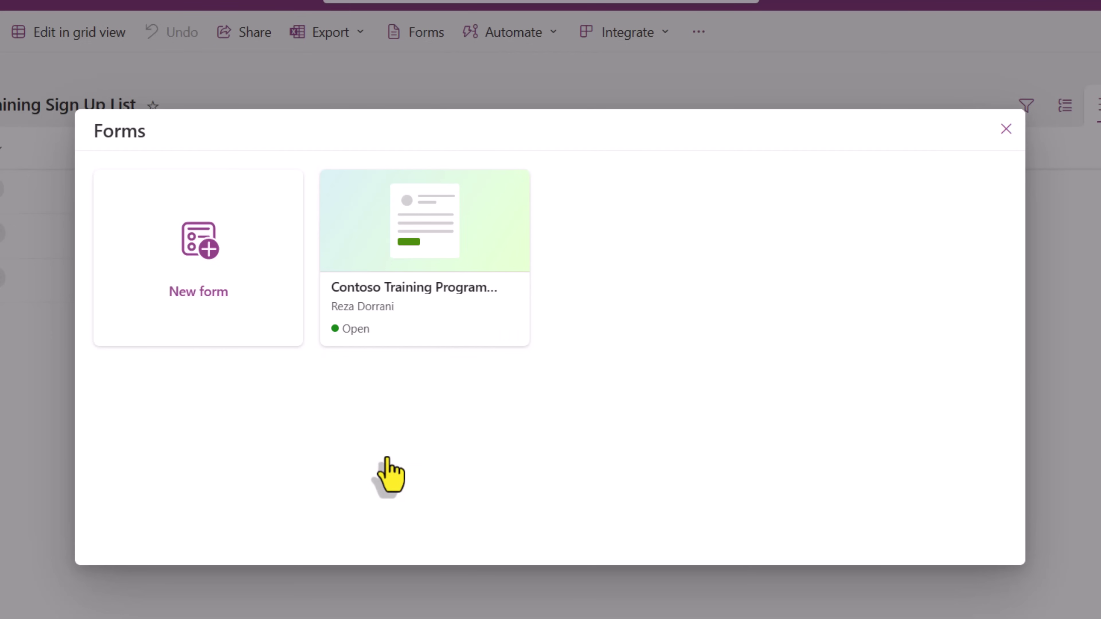
left_click(389, 321)
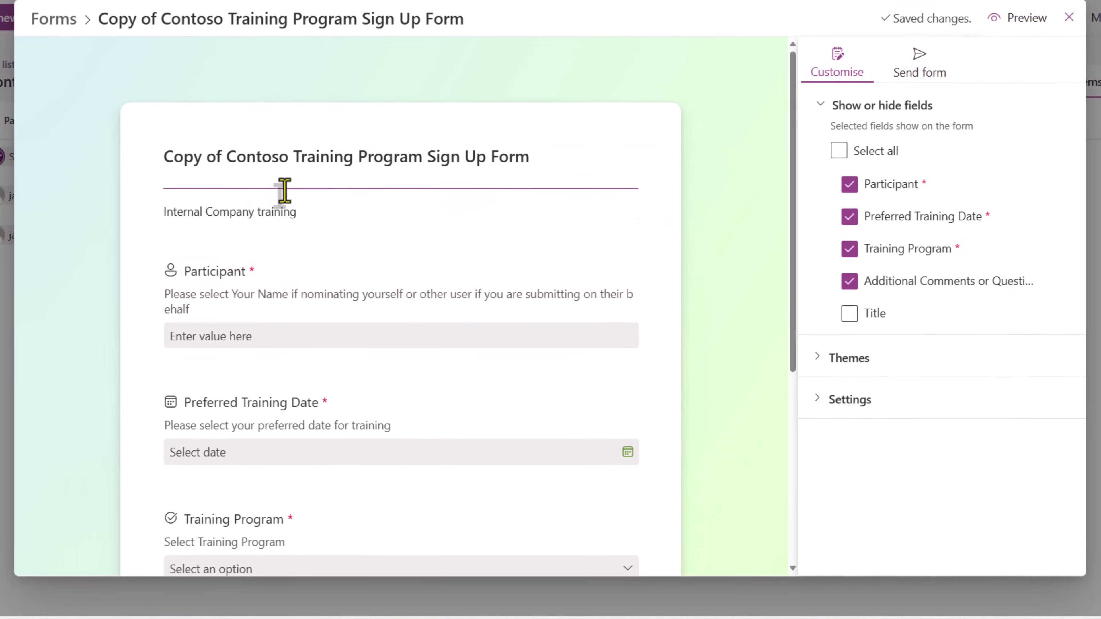
left_click_drag(226, 155, 100, 150)
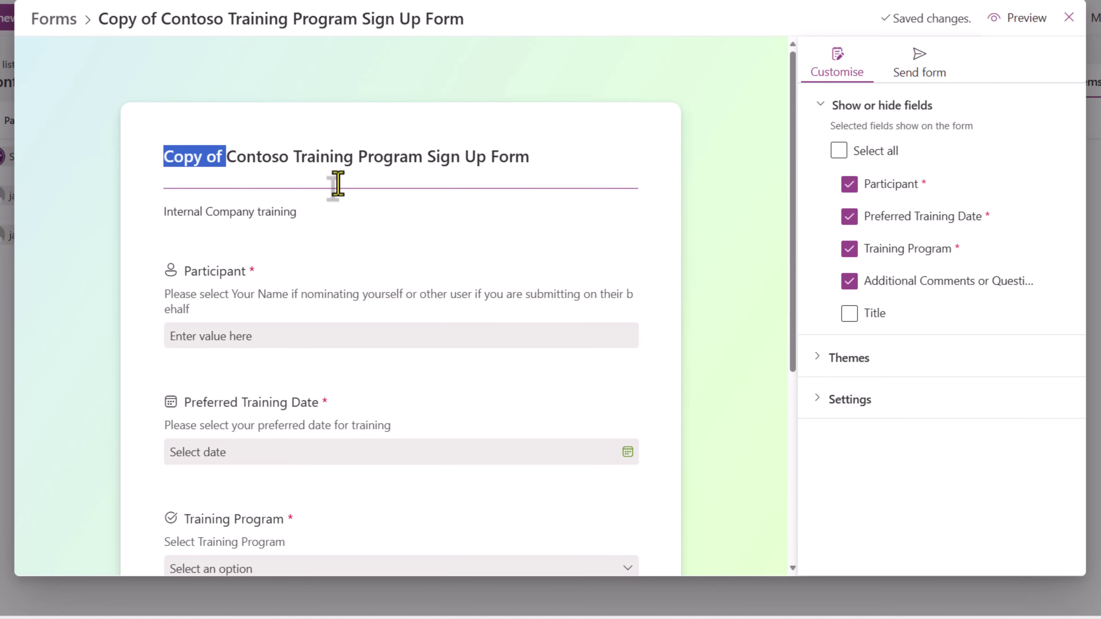
key("BackSpace")
- Replace Additional Comments with a Yes/No 'Have you taken this training before?' question and copy the form link
scroll(342, 184, "down", 3)
left_click(850, 284)
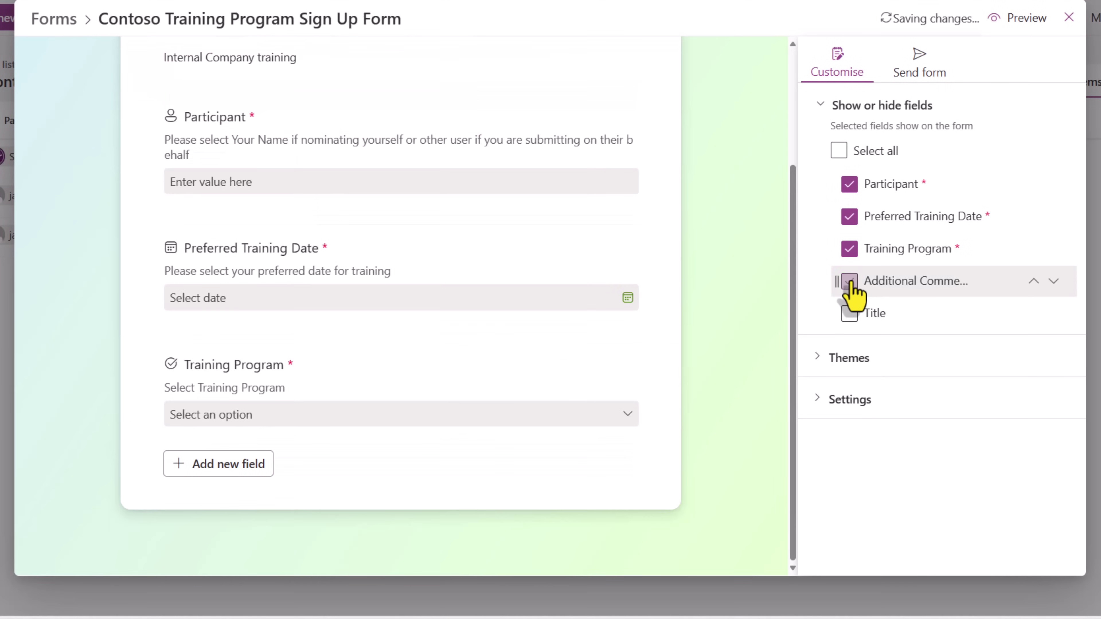
left_click(230, 466)
left_click(91, 411)
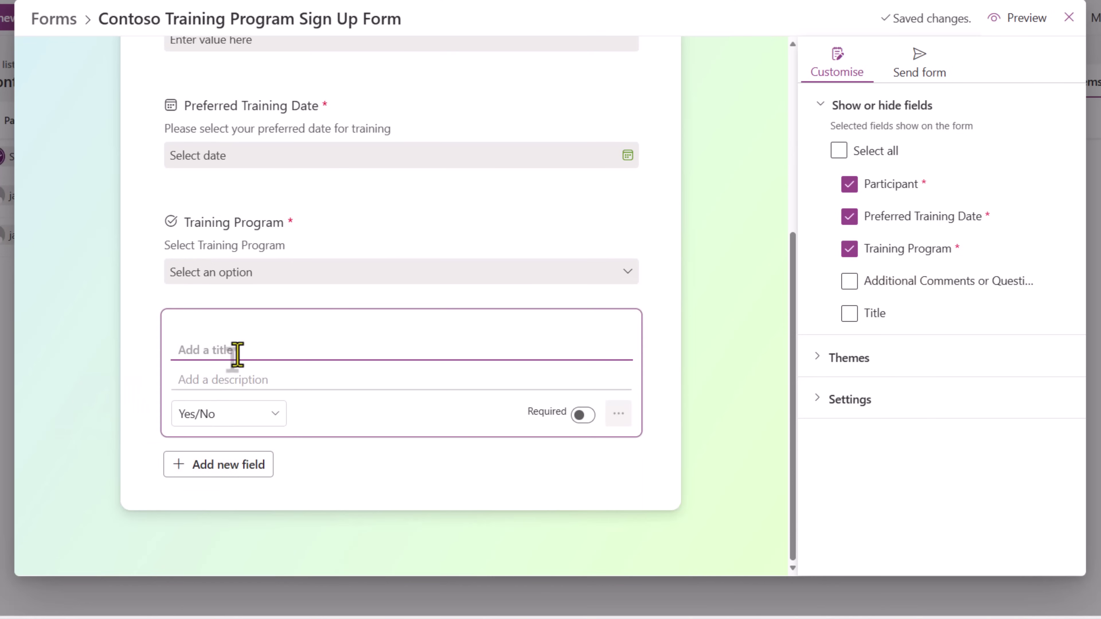
key("ctrl+v")
key("Return")
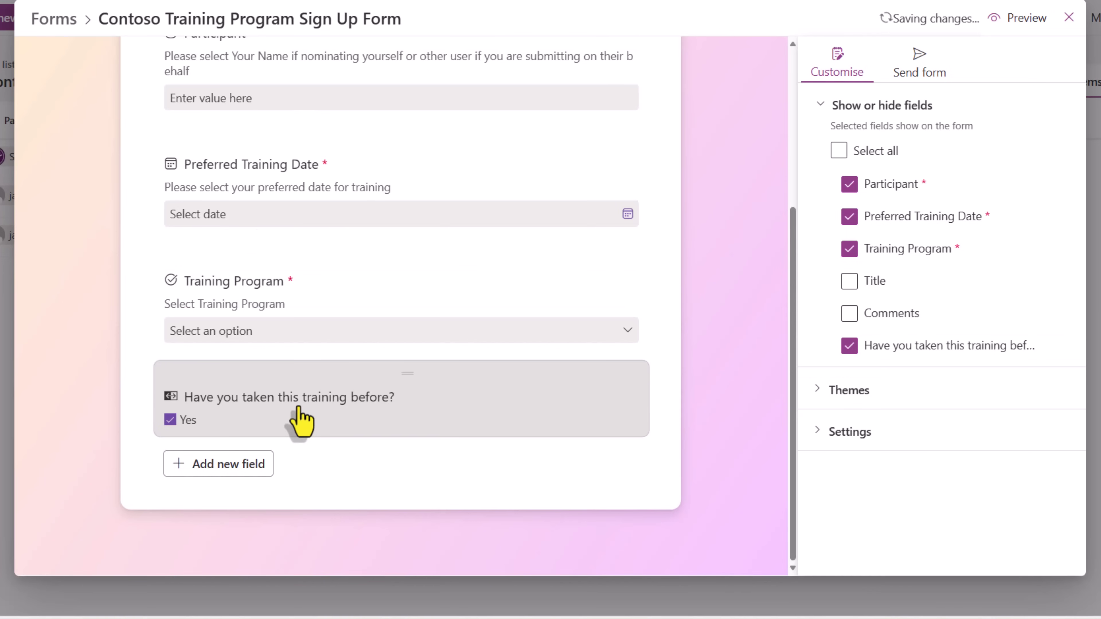
left_click(919, 72)
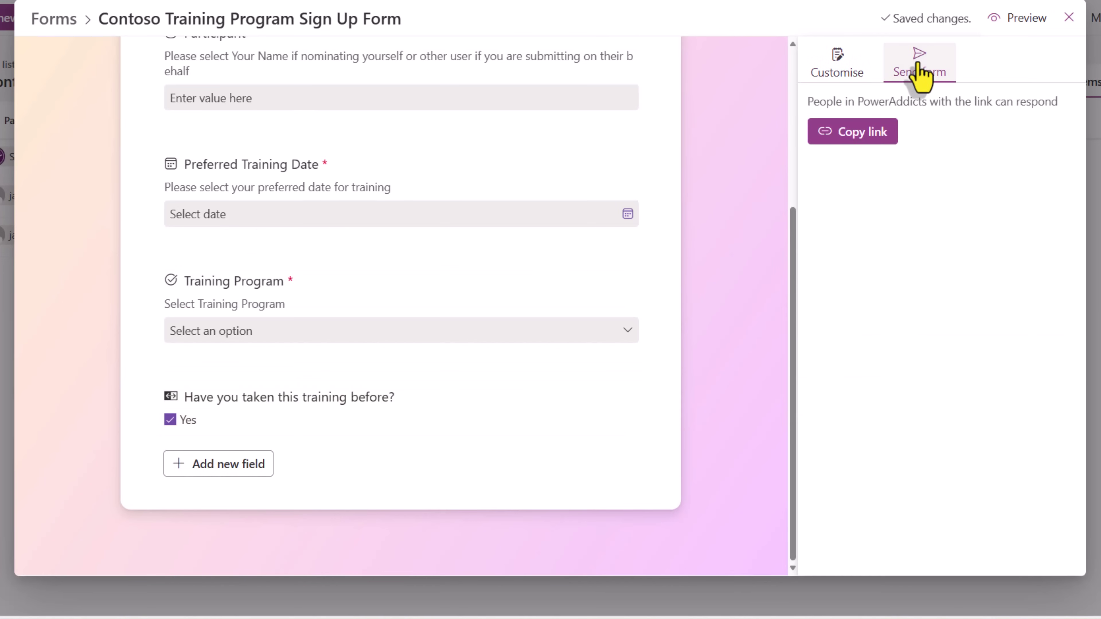
left_click(861, 136)
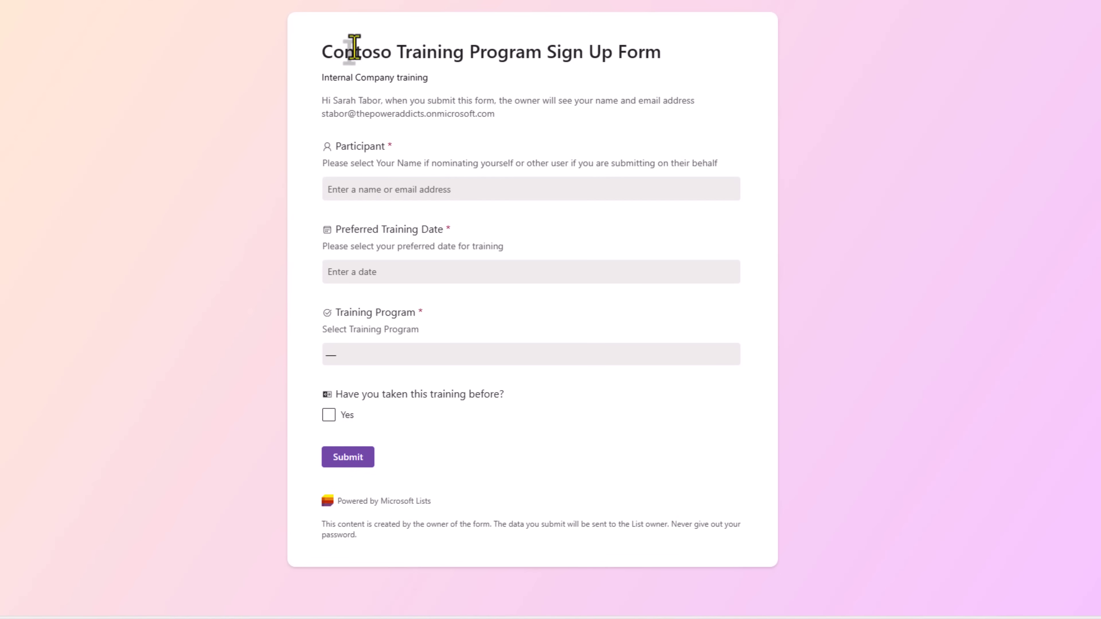
- Submit a Communication Skills sign-up for 4/3/2024 through the duplicated form
left_click(383, 193)
left_click(390, 226)
left_click(398, 271)
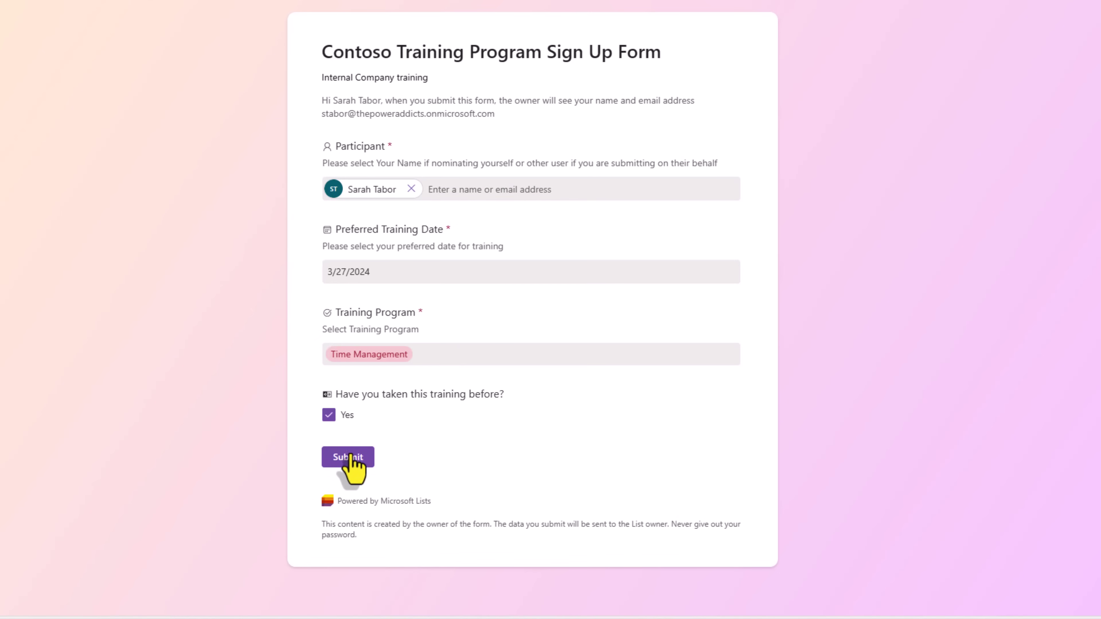
left_click(349, 458)
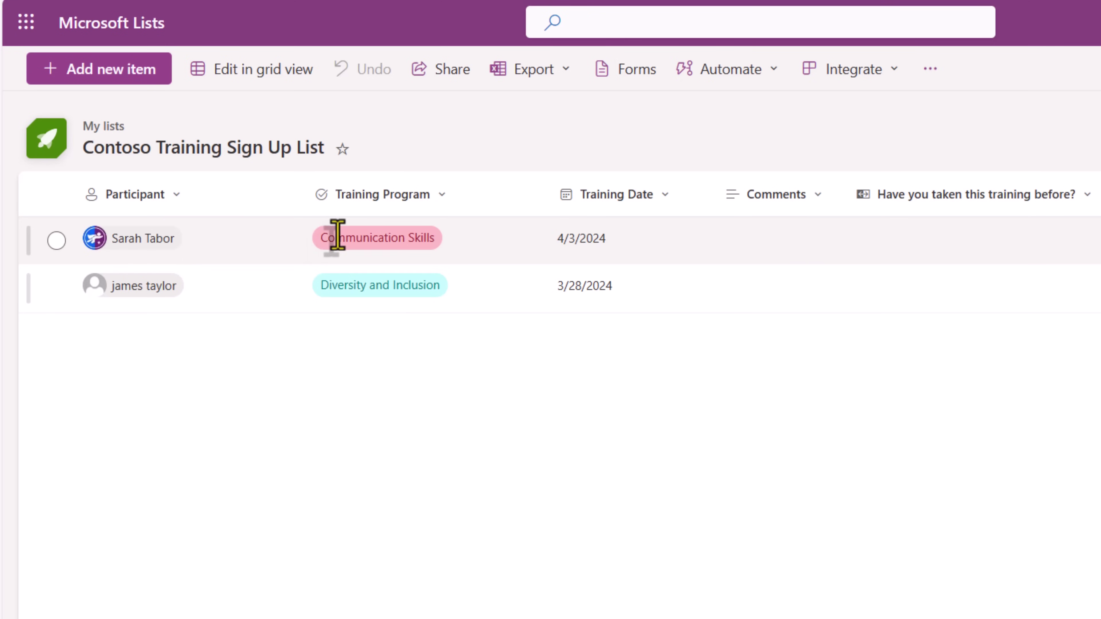
- Turn on Enforce unique values in the Participant column's settings and save
left_click(174, 197)
mouse_move(226, 390)
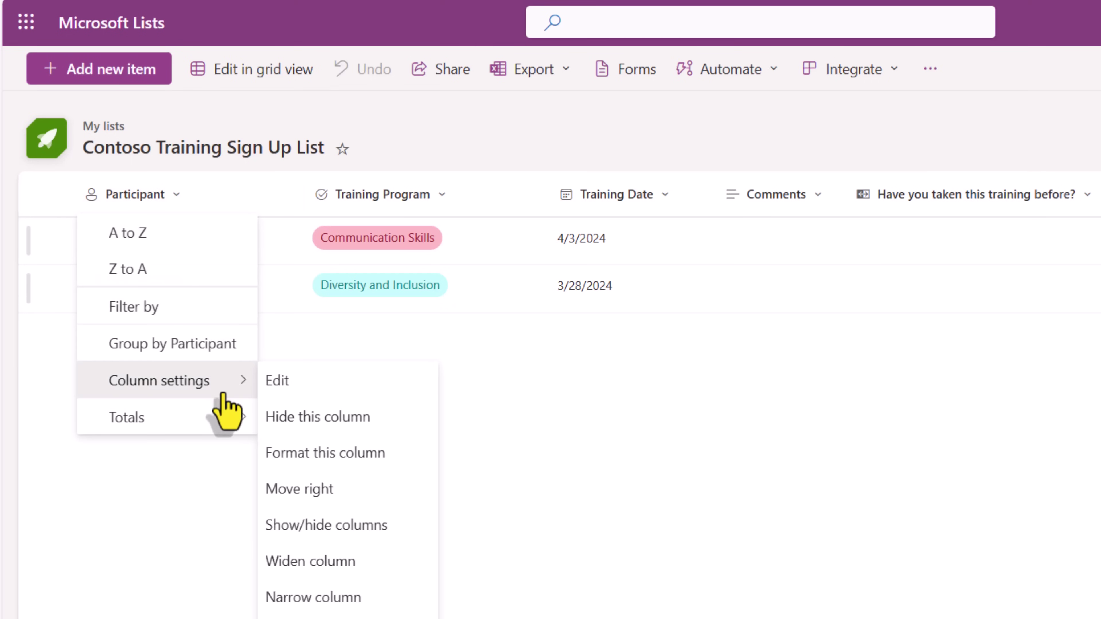
left_click(278, 382)
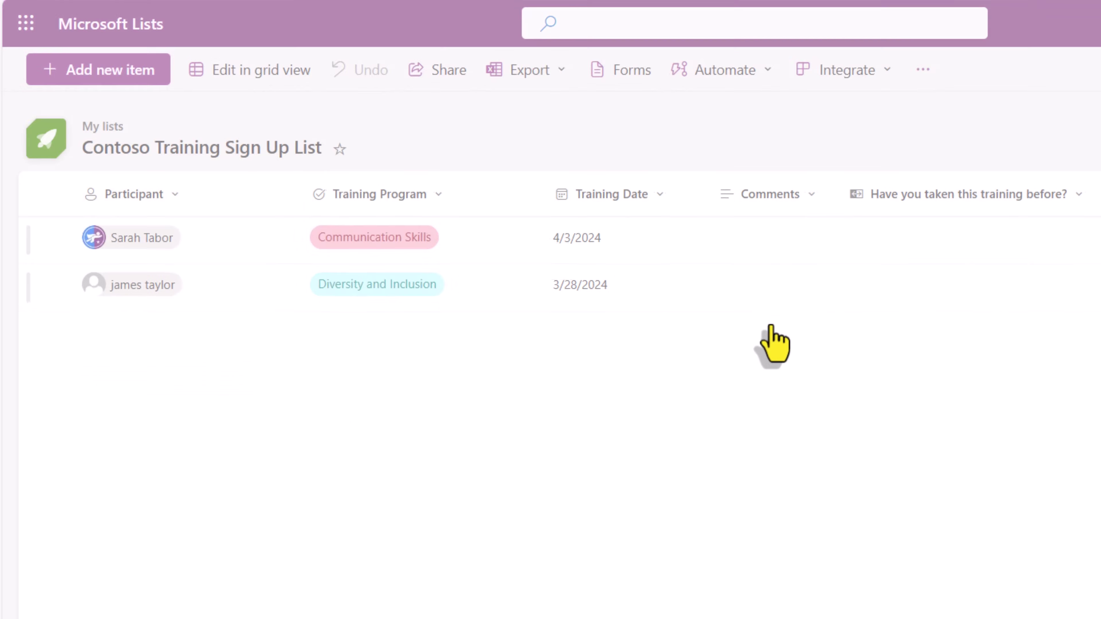
left_click(919, 355)
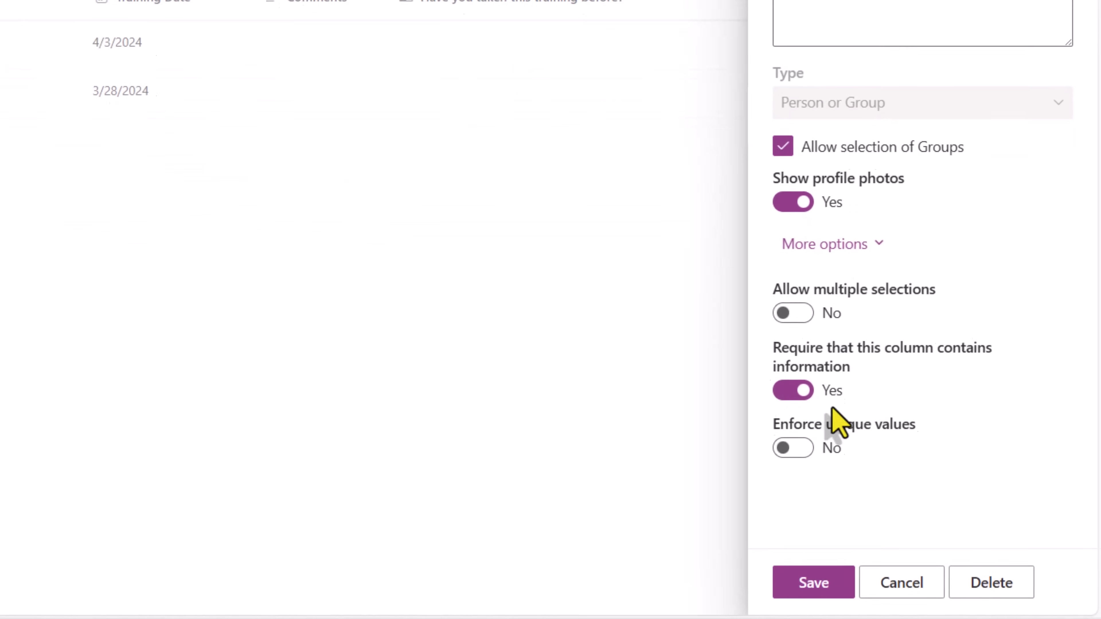
left_click(892, 499)
left_click(802, 589)
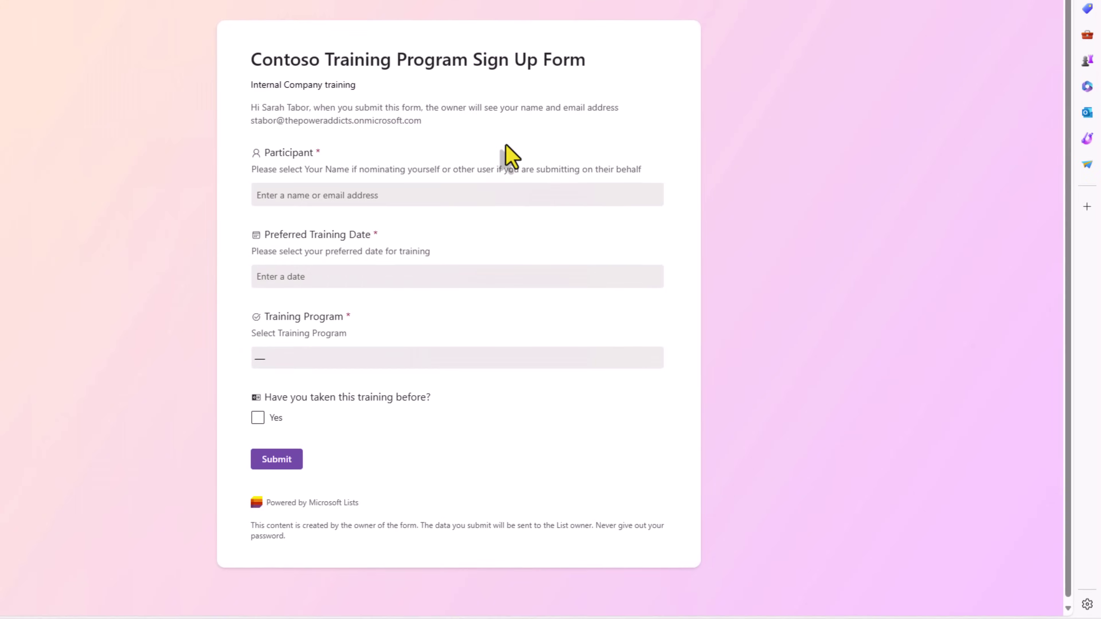
- Re-submit the same participant for 3/27/2024, Diversity and Inclusion, trained before Yes, and confirm the duplicate-value error
left_click(328, 199)
type("sara")
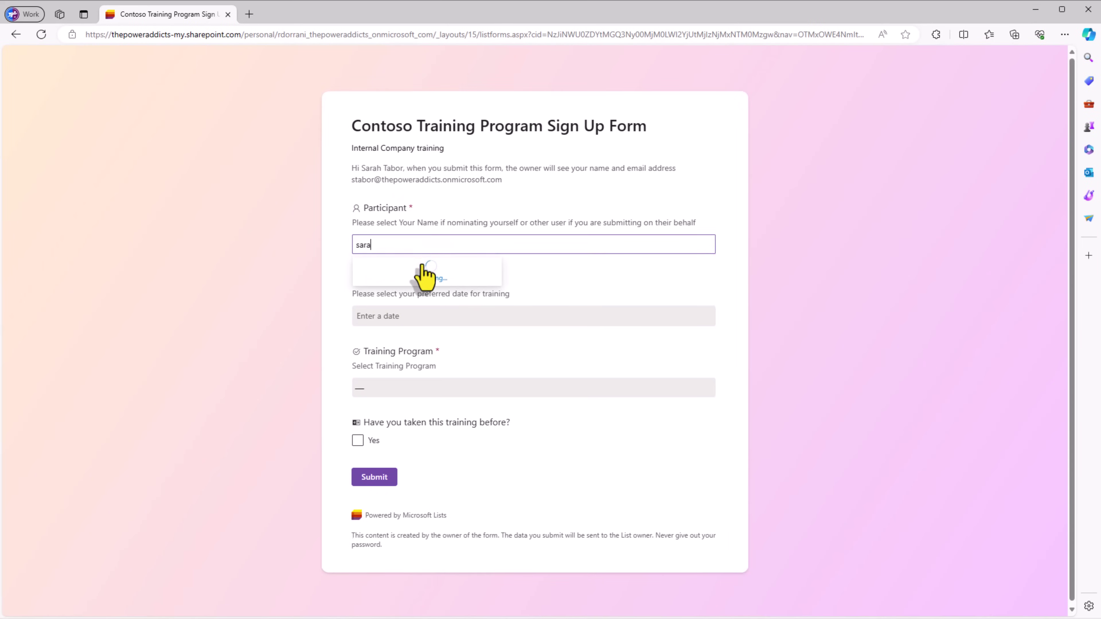
left_click(412, 271)
left_click(406, 317)
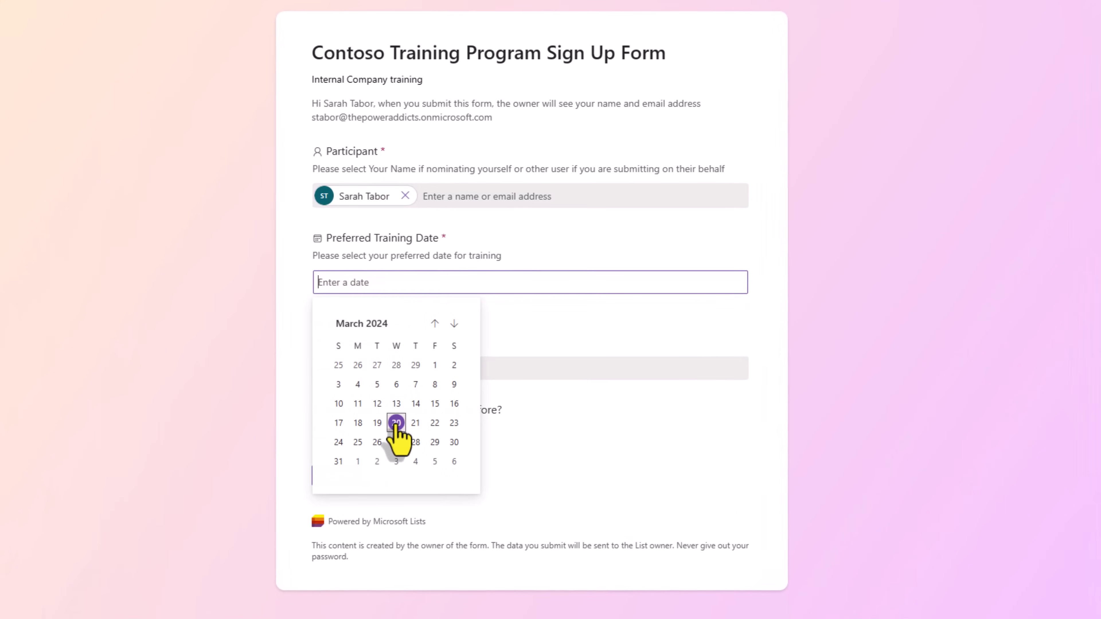
left_click(396, 442)
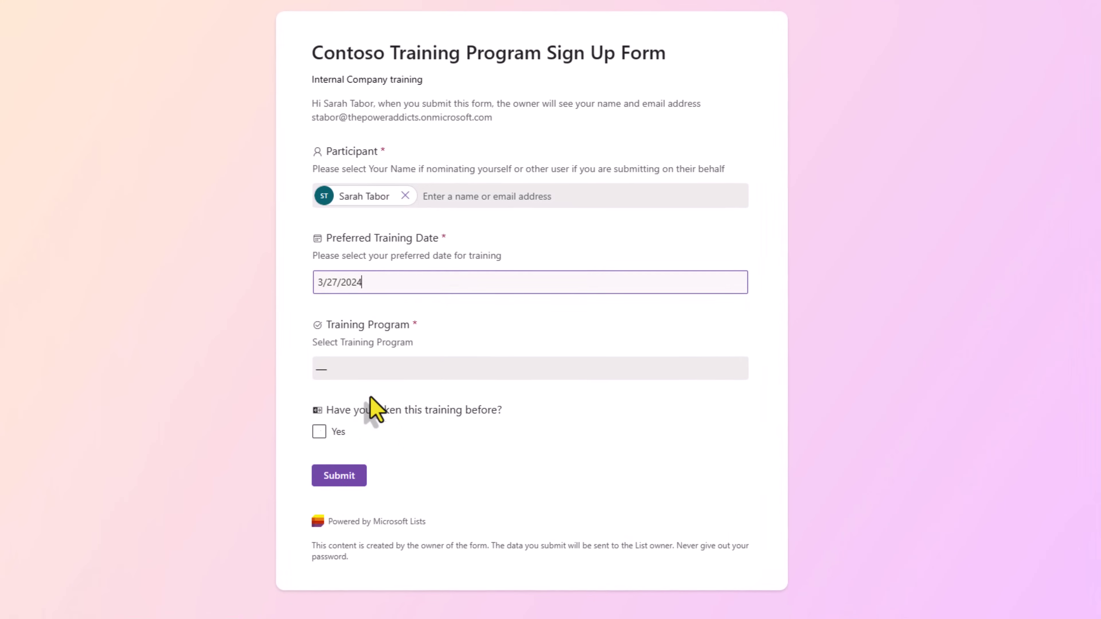
left_click(382, 368)
left_click(369, 484)
left_click(319, 432)
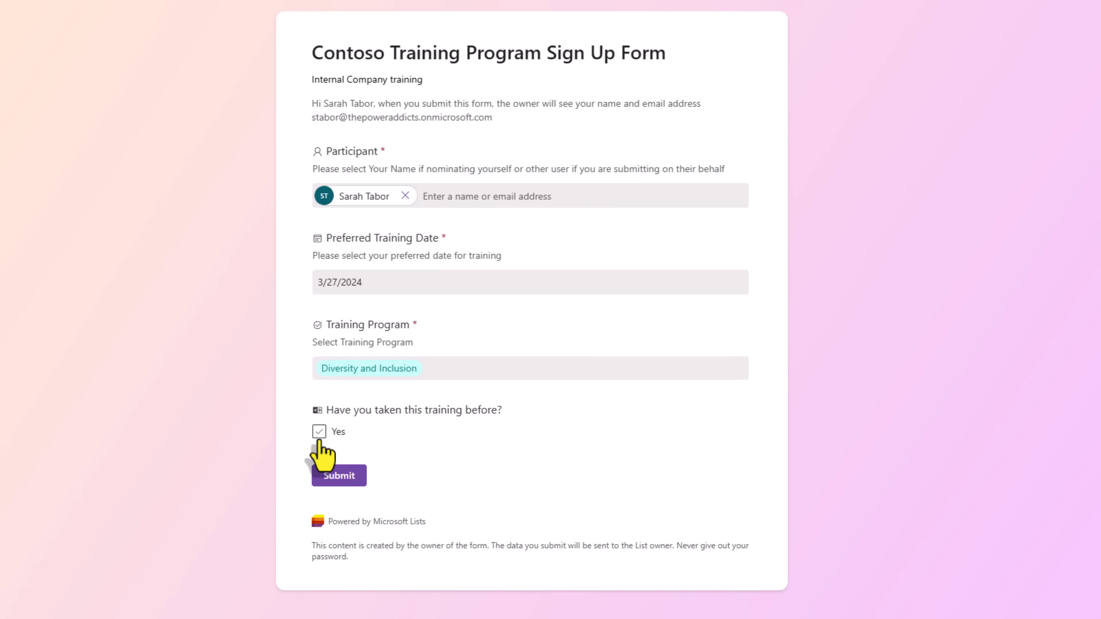
left_click(339, 475)
left_click_drag(298, 218, 468, 239)
left_click(463, 228)
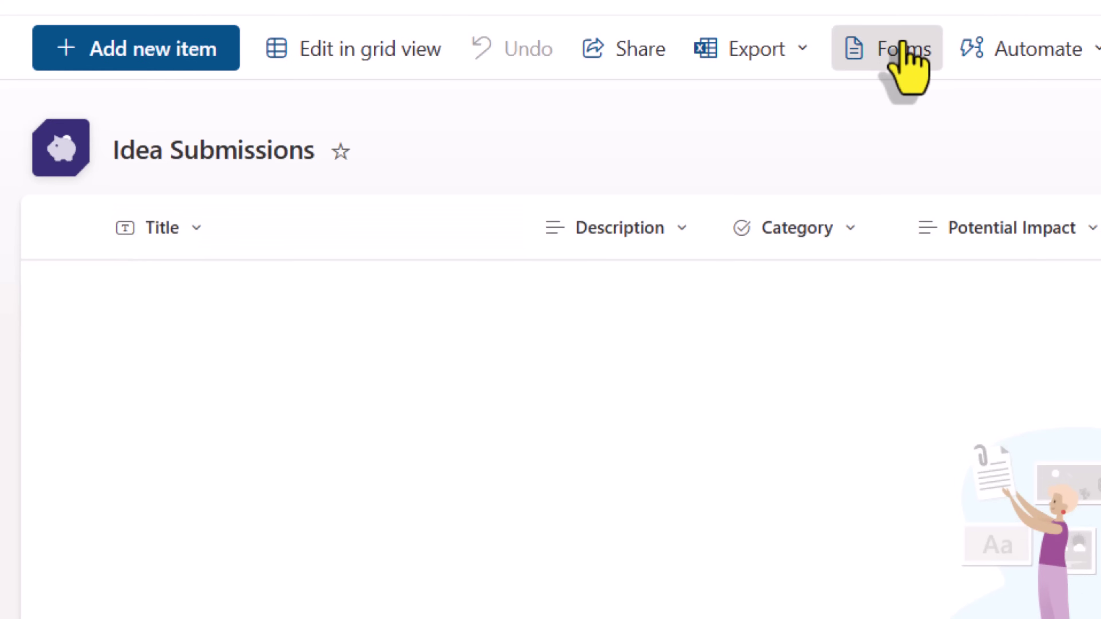
- Create a new Idea Submissions form with Approval Decision hidden and copy its share link
left_click(885, 51)
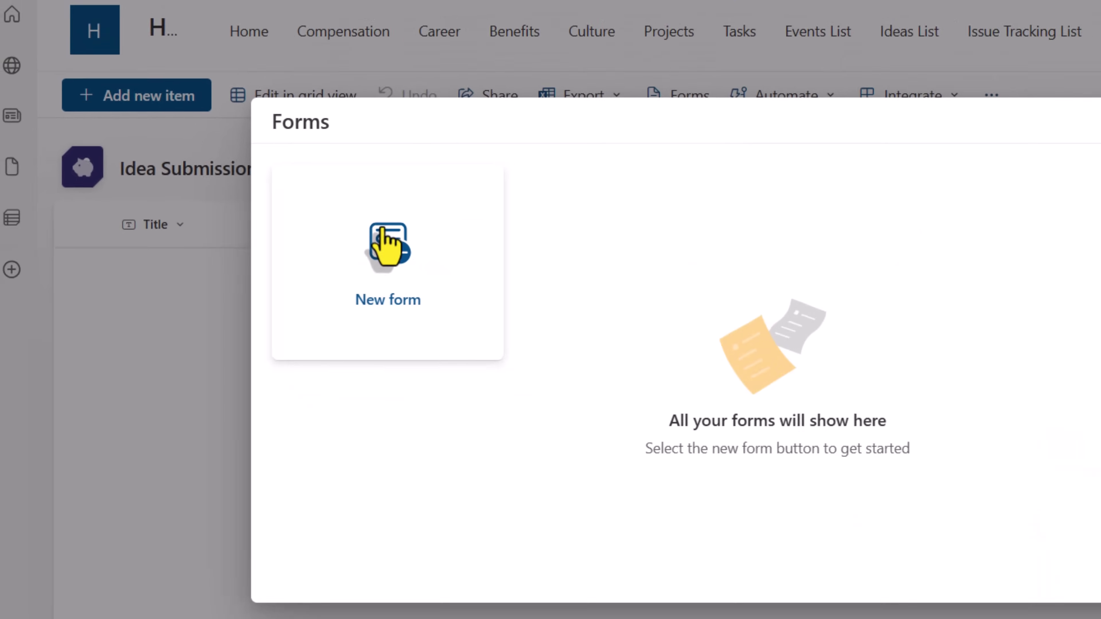
left_click(386, 245)
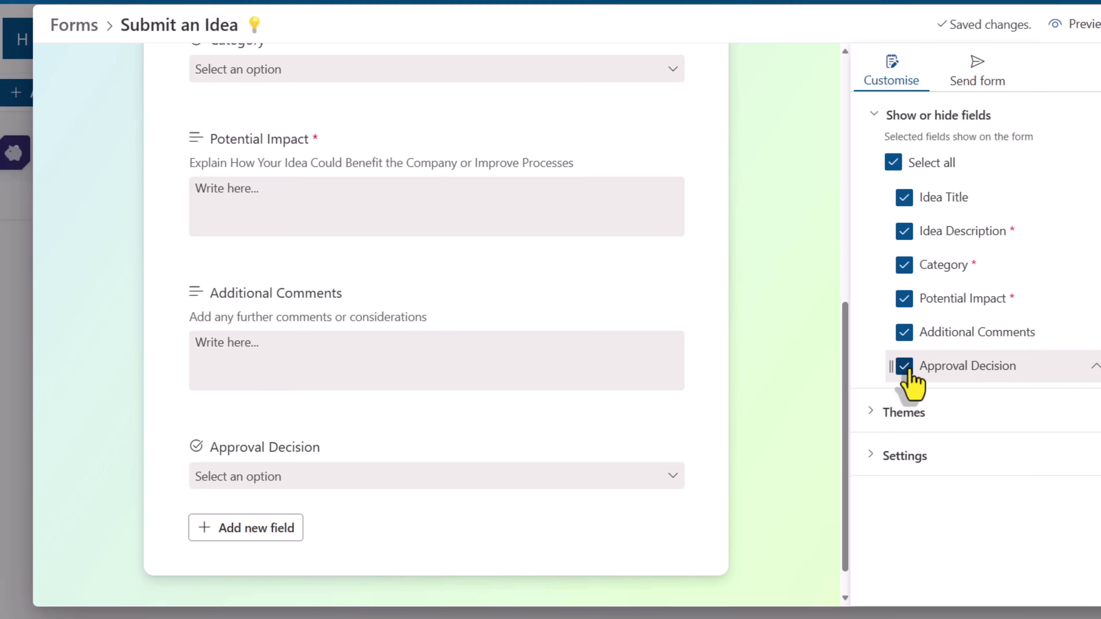
left_click(908, 368)
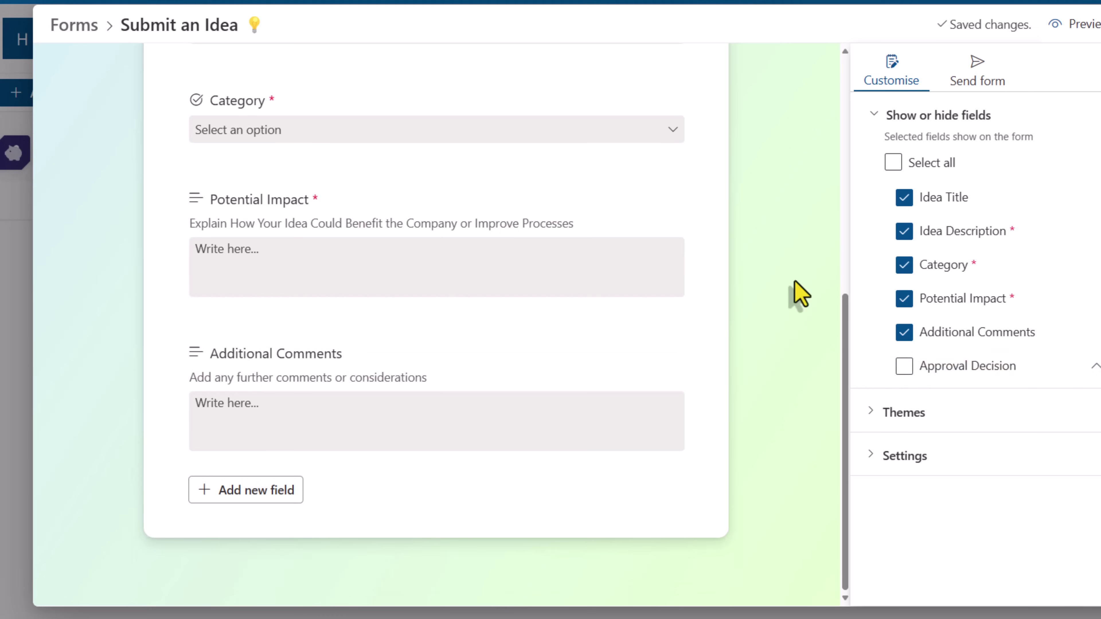
scroll(481, 200, "up", 5)
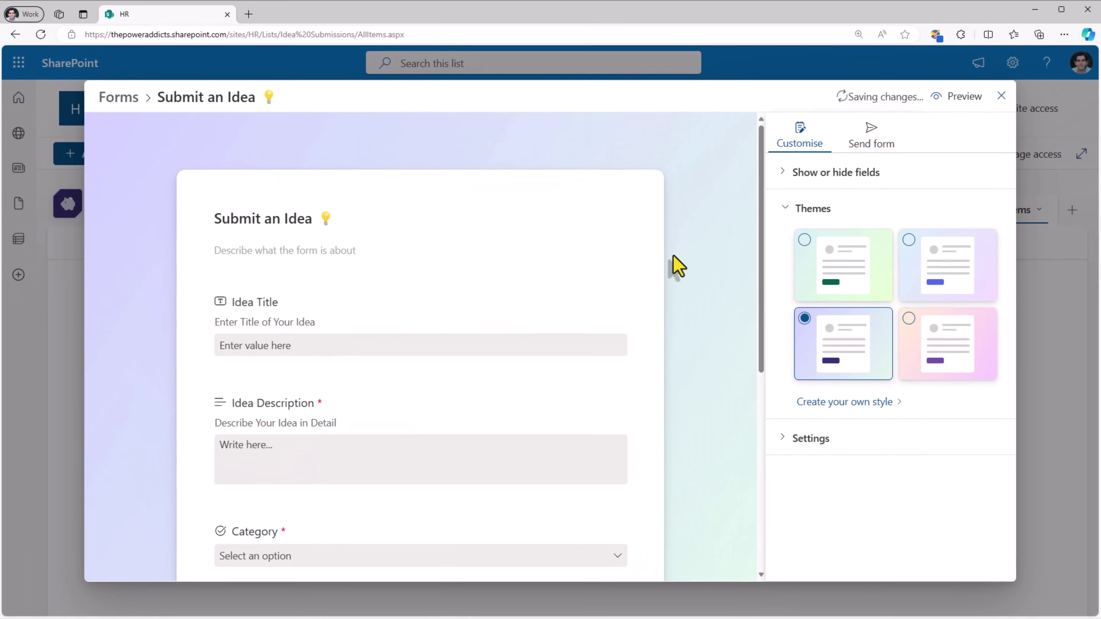
left_click(863, 156)
left_click(826, 197)
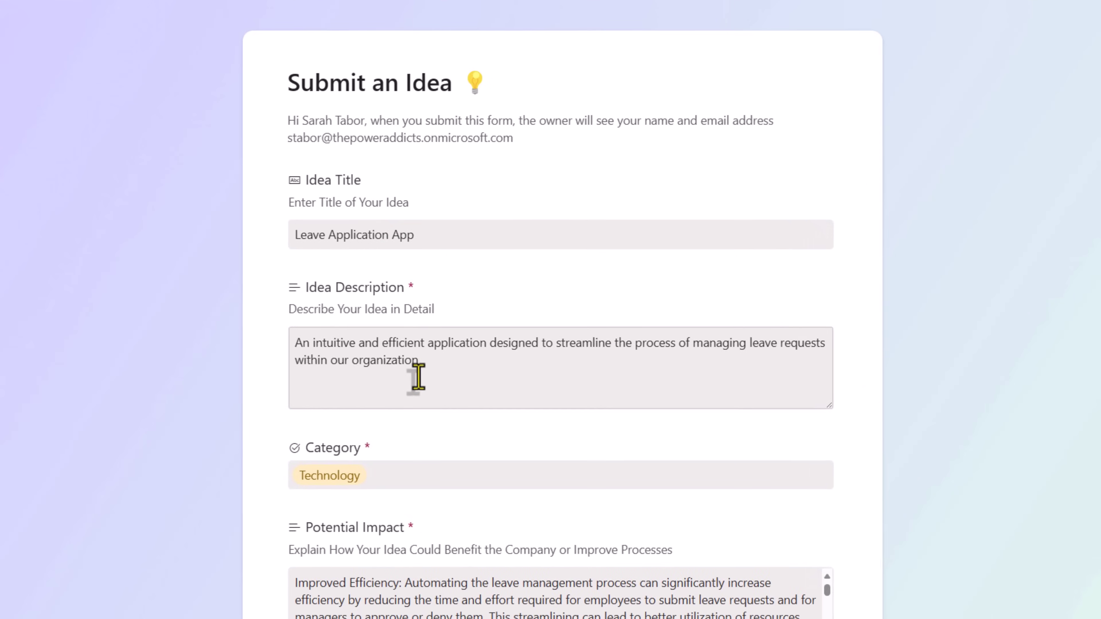
- Submit the filled-in Leave Application App idea form, leaving Additional Comments empty
scroll(418, 377, "down", 5)
left_click(321, 542)
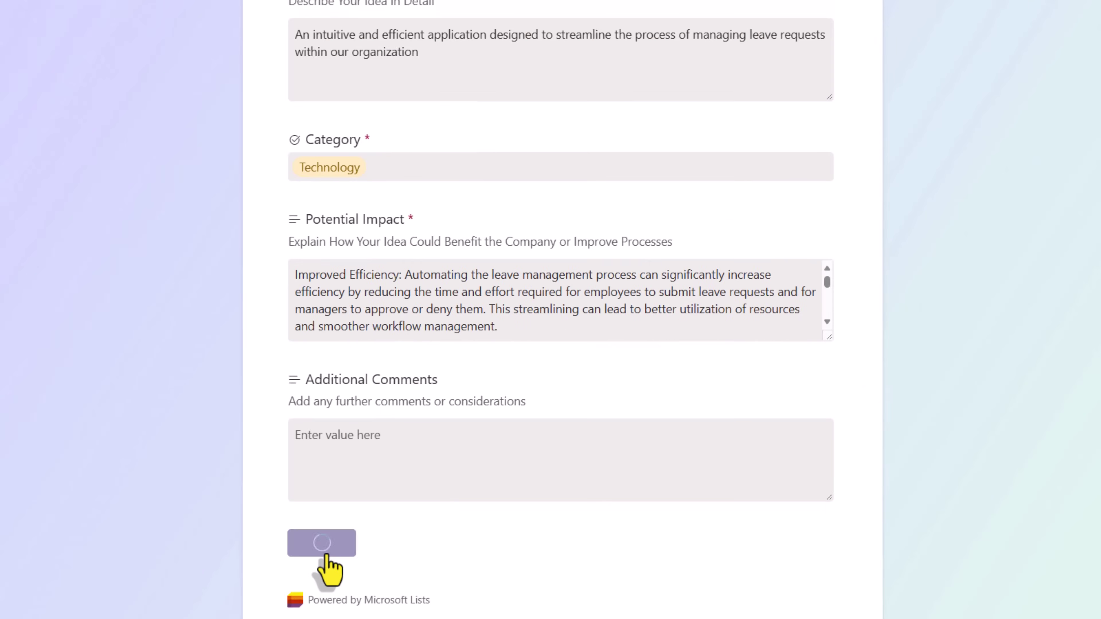